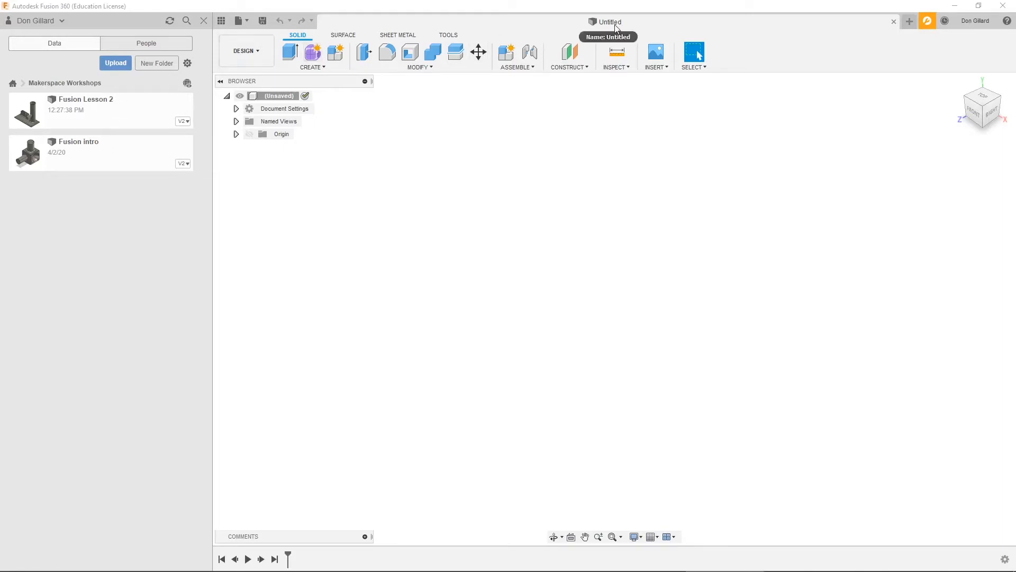
Step: Save the design as "Fusion Lesson 3" in the Makerspace Workshops project and close the data panel
left_click(262, 21)
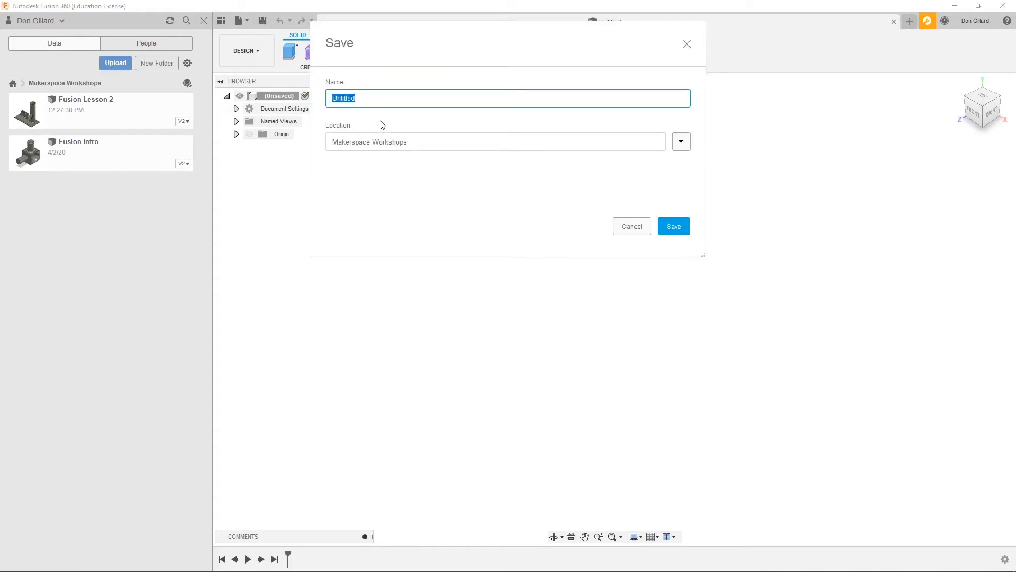
type("Fusion Lesson 3")
left_click(673, 229)
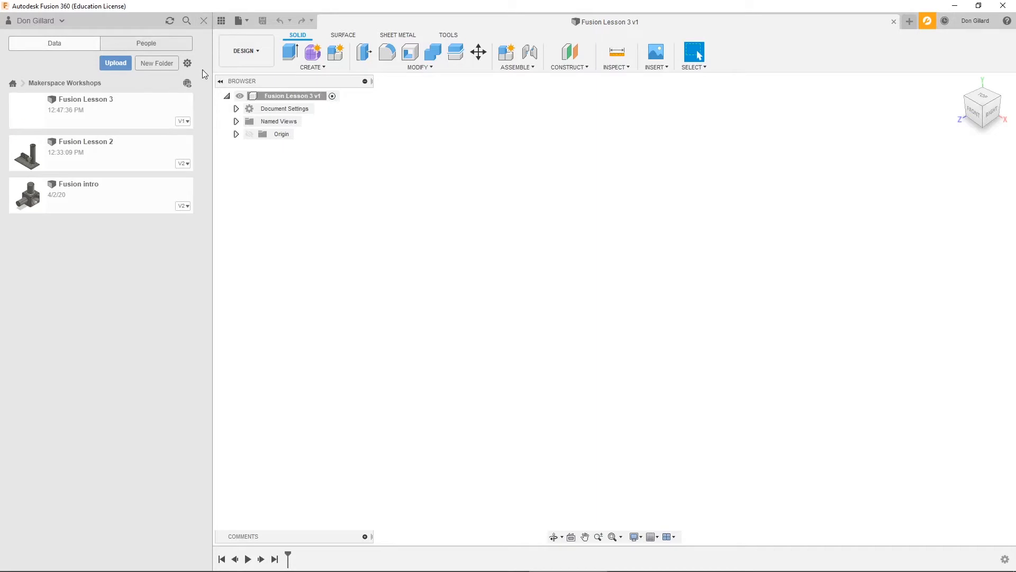
left_click(203, 20)
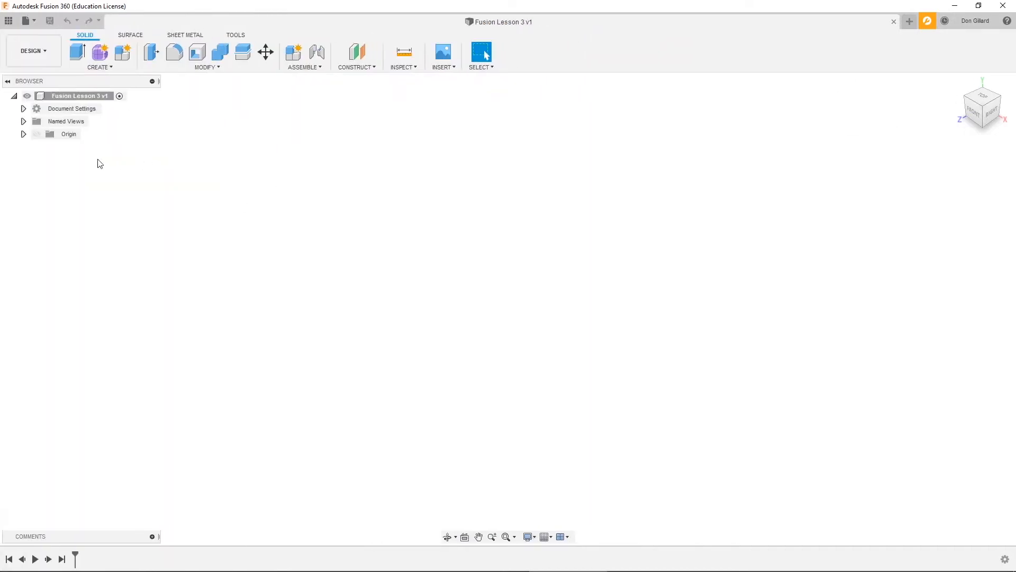
Step: Show the origin planes and start a new sculpted form in the design
left_click(37, 135)
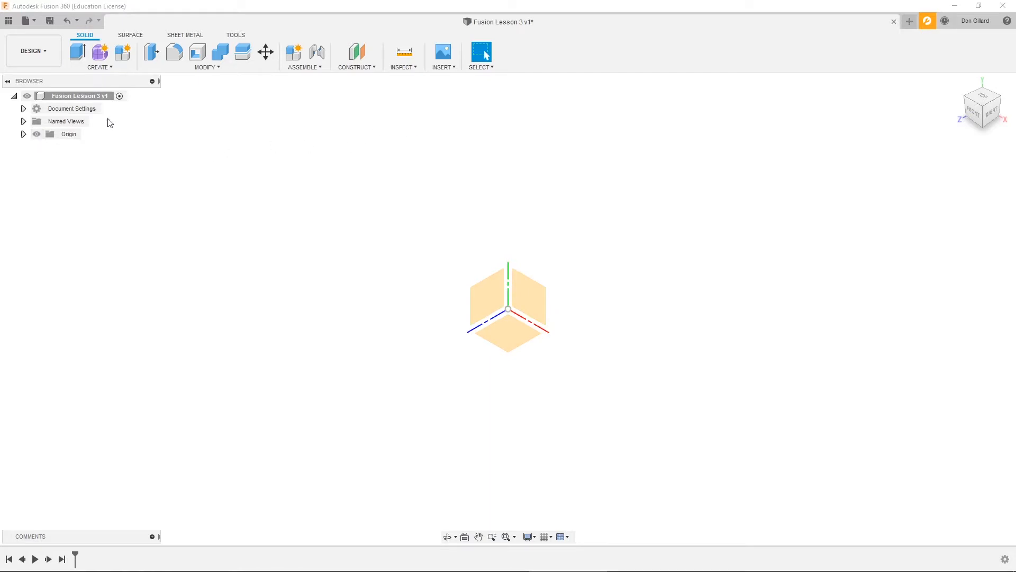
left_click(109, 68)
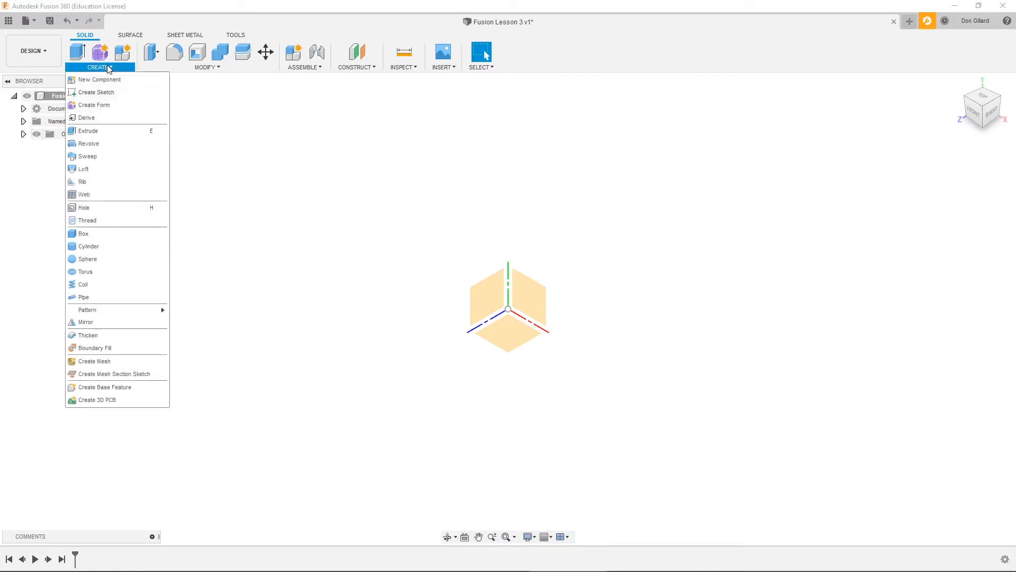
left_click(259, 97)
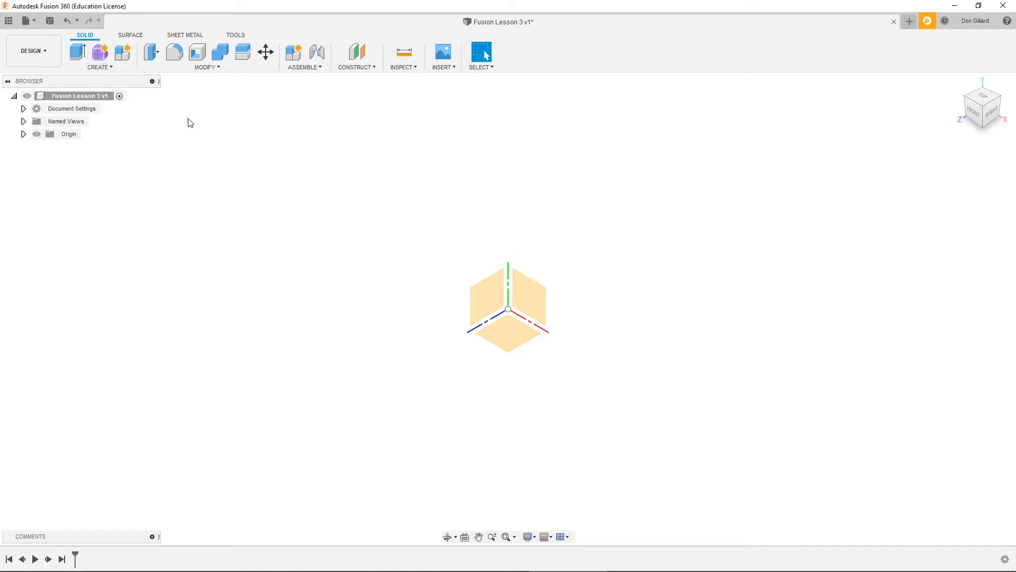
left_click(105, 68)
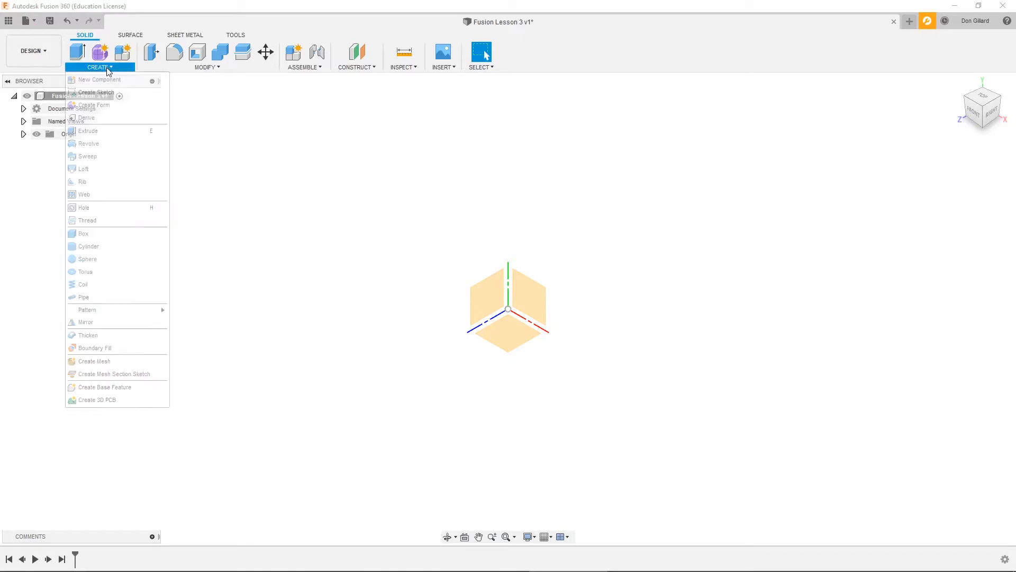
left_click(120, 105)
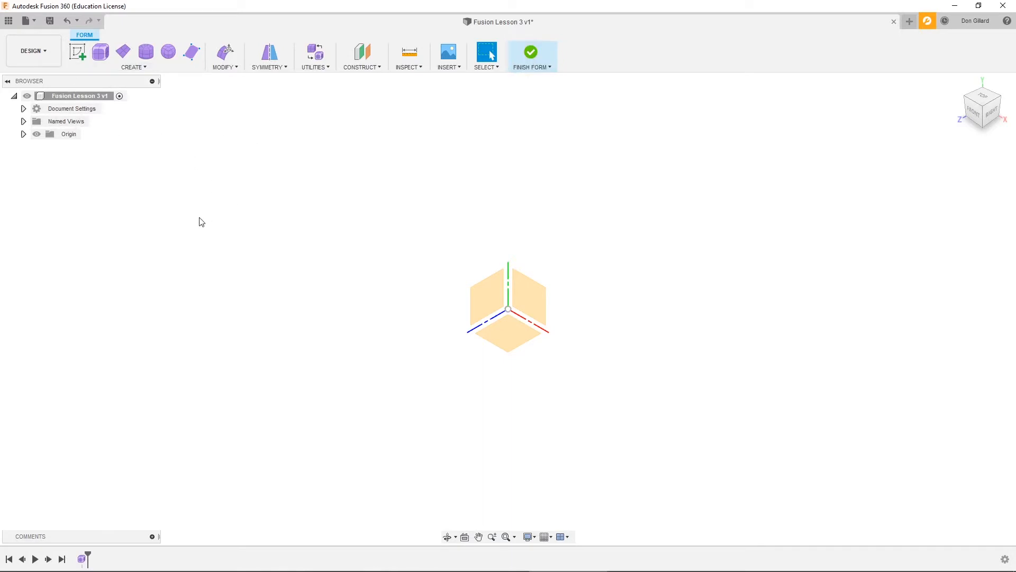
Step: Create a form box centred on the origin on the horizontal plane, about 4.07 by 3 in, with a height of 2 in
left_click(144, 68)
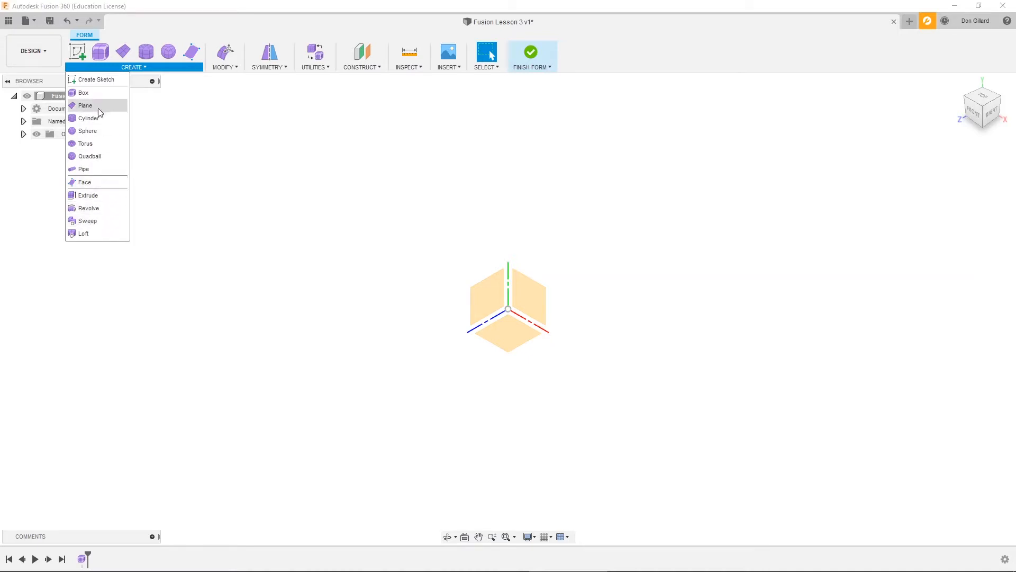
left_click(93, 92)
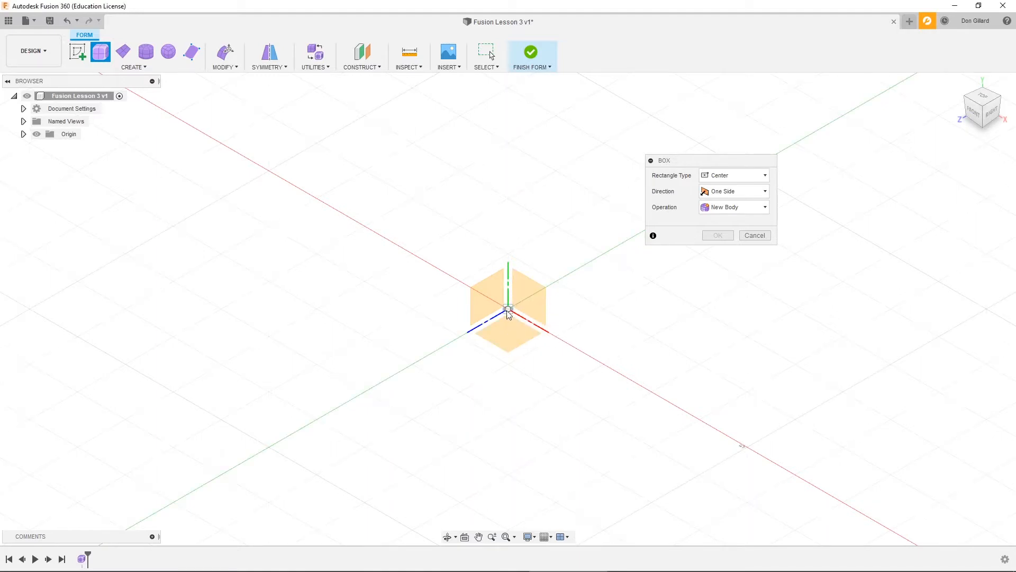
left_click(507, 312)
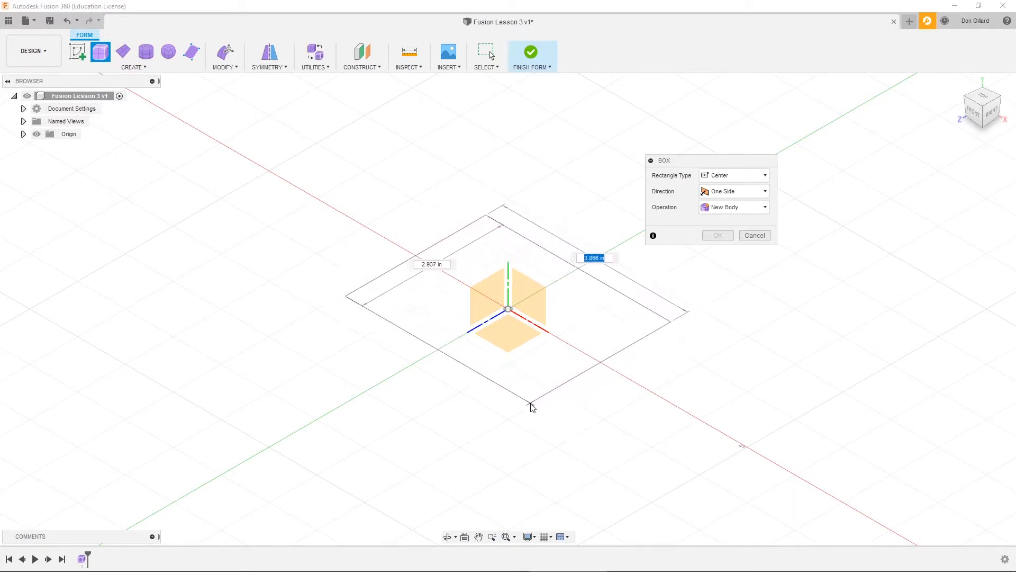
left_click(535, 408)
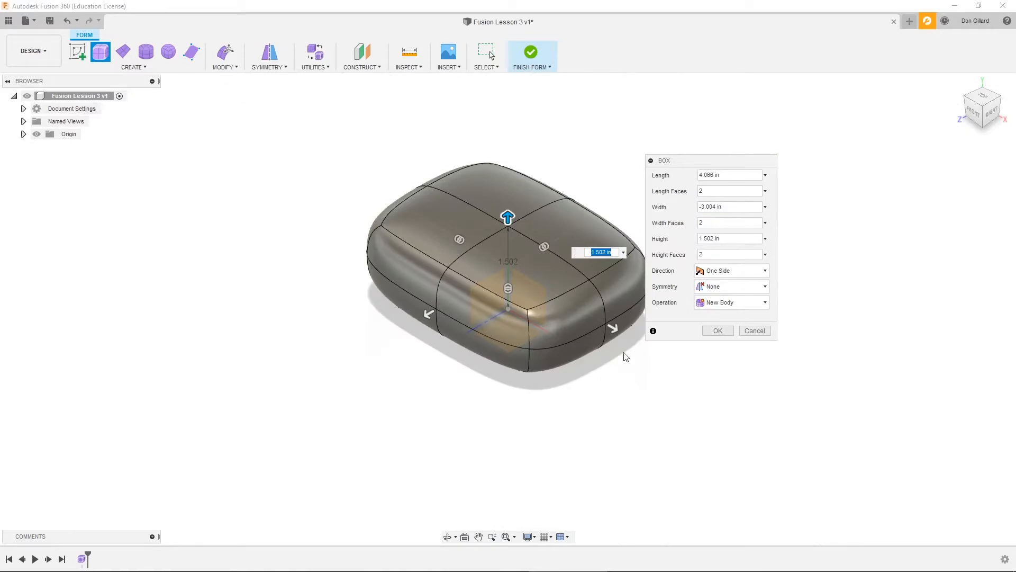
left_click_drag(691, 160, 730, 160)
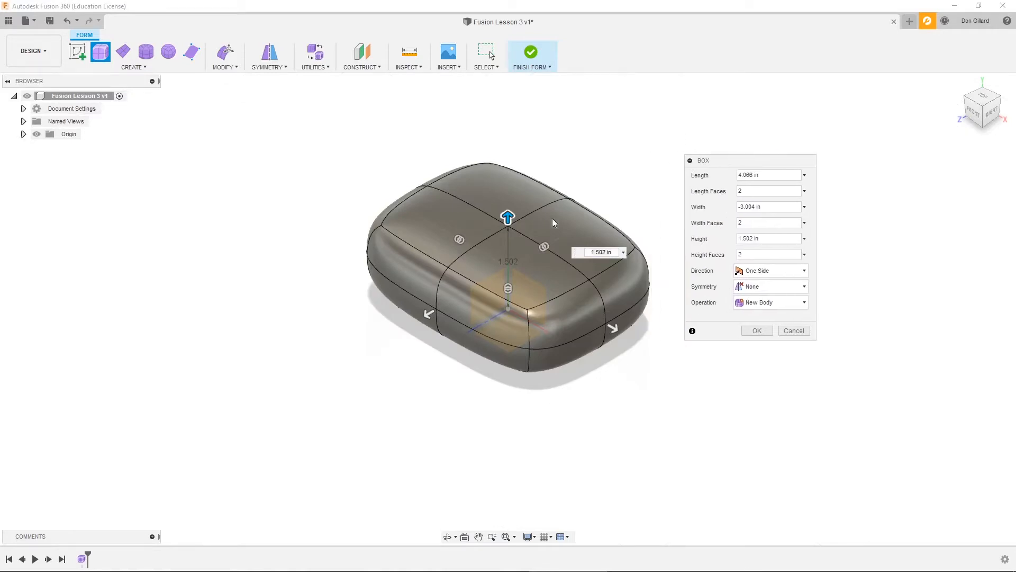
left_click_drag(507, 216, 508, 184)
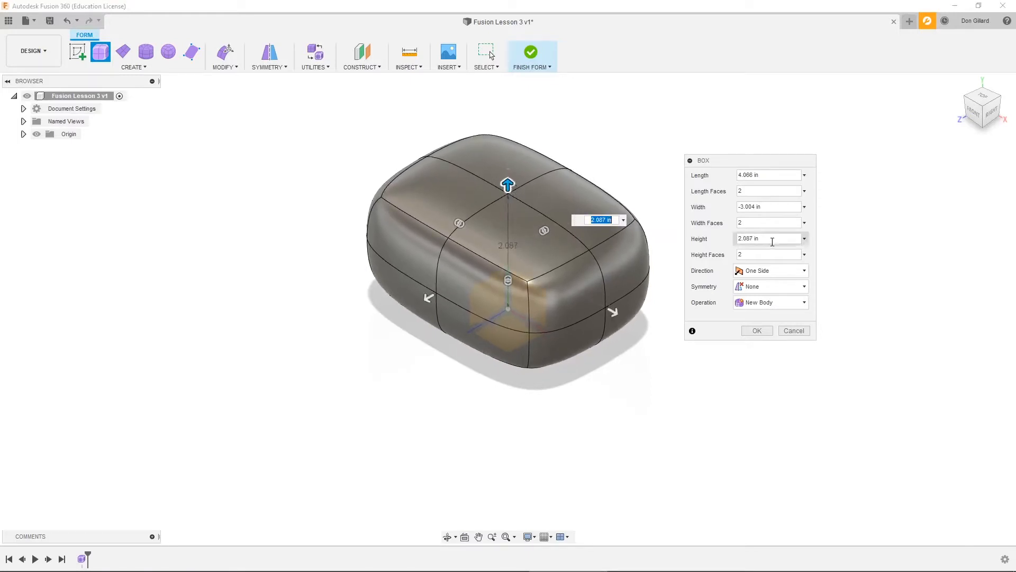
type("2")
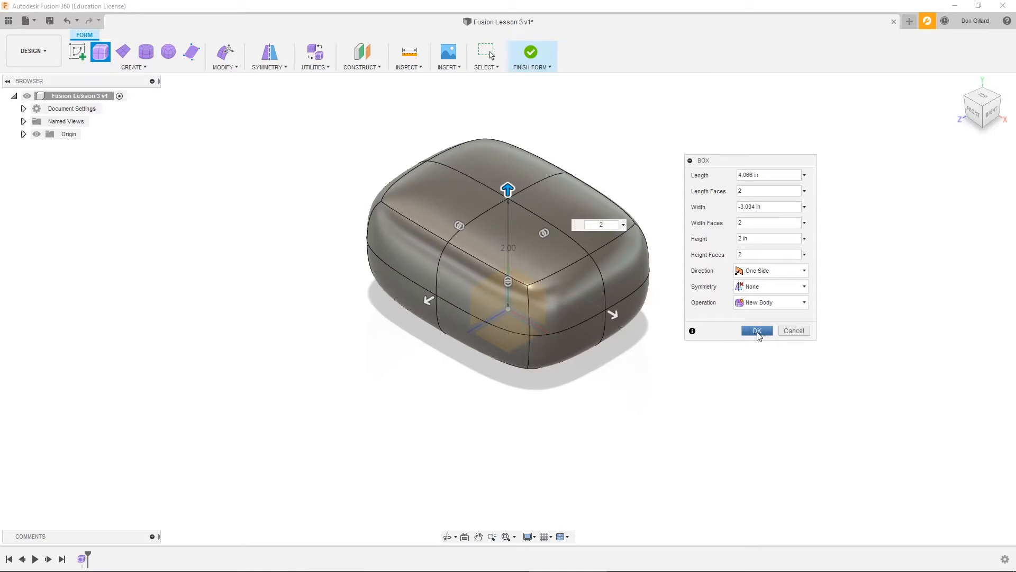
left_click(757, 331)
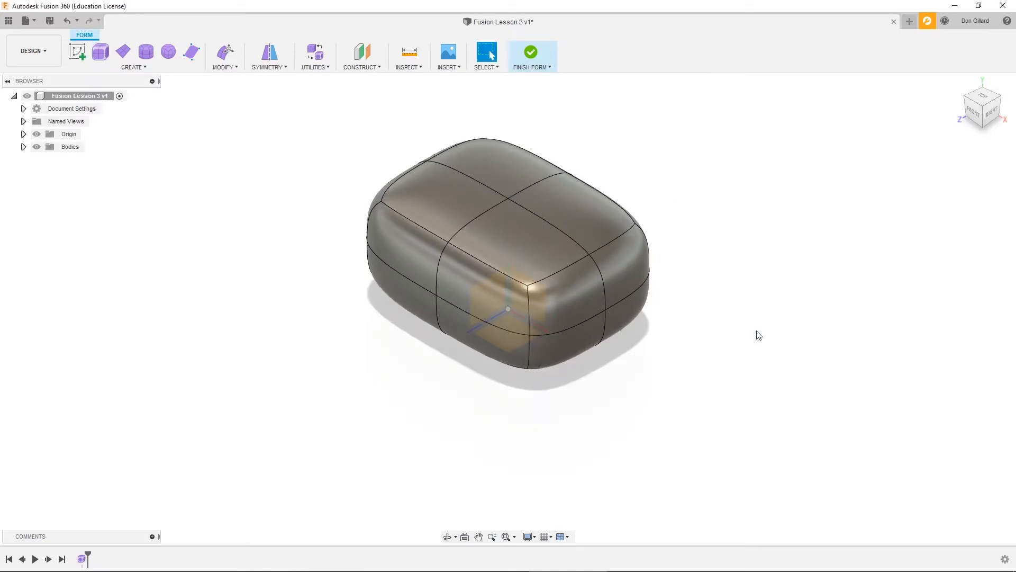
Step: Rename the new form body as rect and hide the origin planes
middle_click_drag(762, 328, 48, 151, "shift")
left_click(23, 147)
left_click(78, 162)
double_click(78, 162)
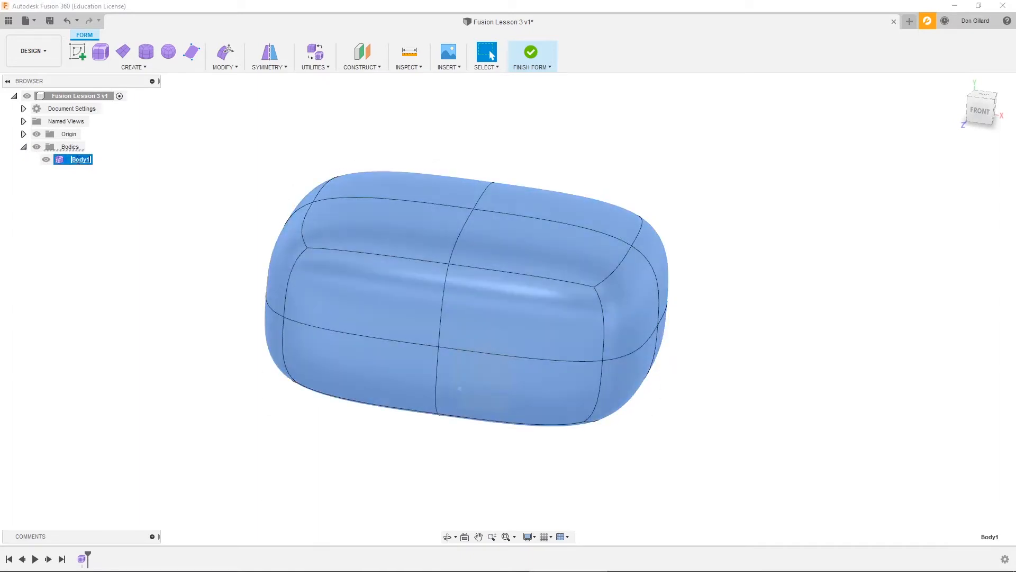
type("rect")
left_click(108, 217)
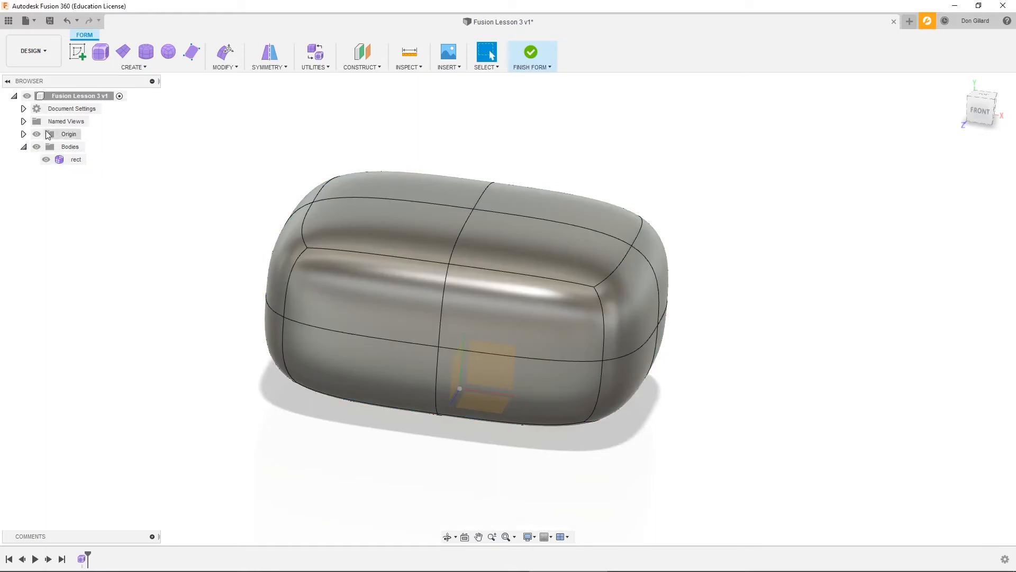
left_click(36, 134)
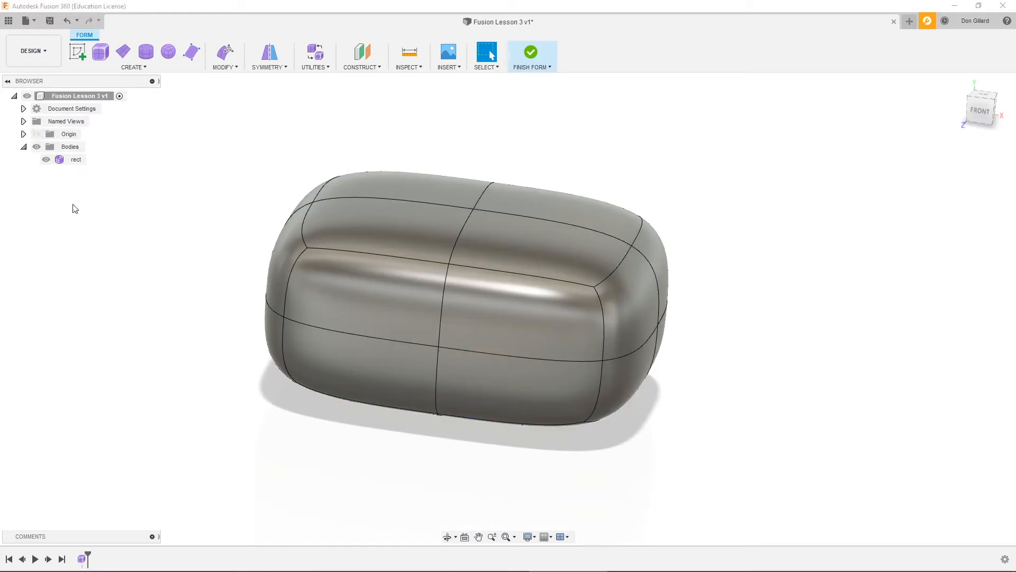
Step: Examine the box form by panning, zooming and fitting it to the view, and return to the home view
left_click(479, 537)
left_click_drag(502, 395, 489, 445)
left_click(492, 538)
left_click_drag(492, 542, 518, 497)
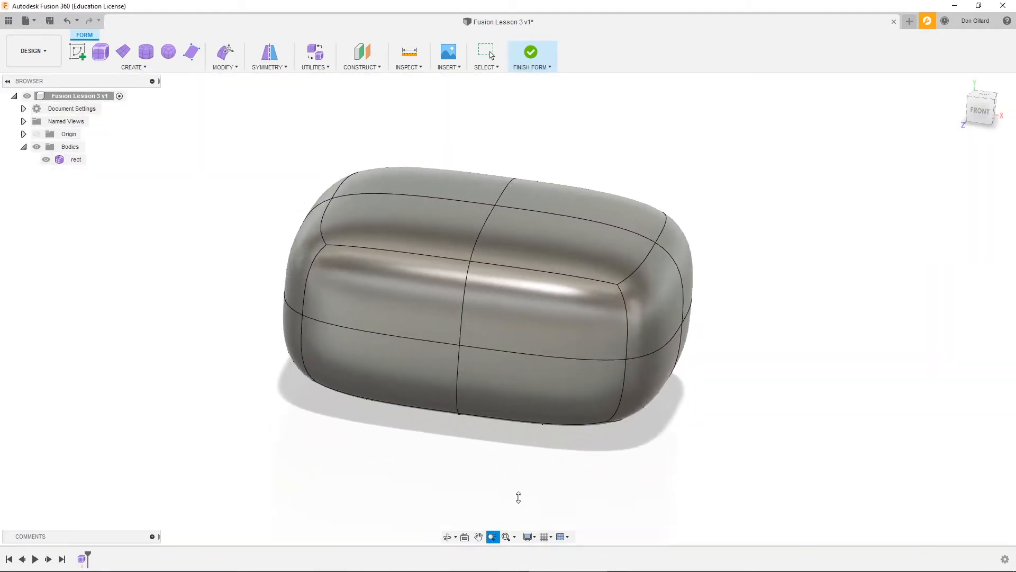
left_click(514, 537)
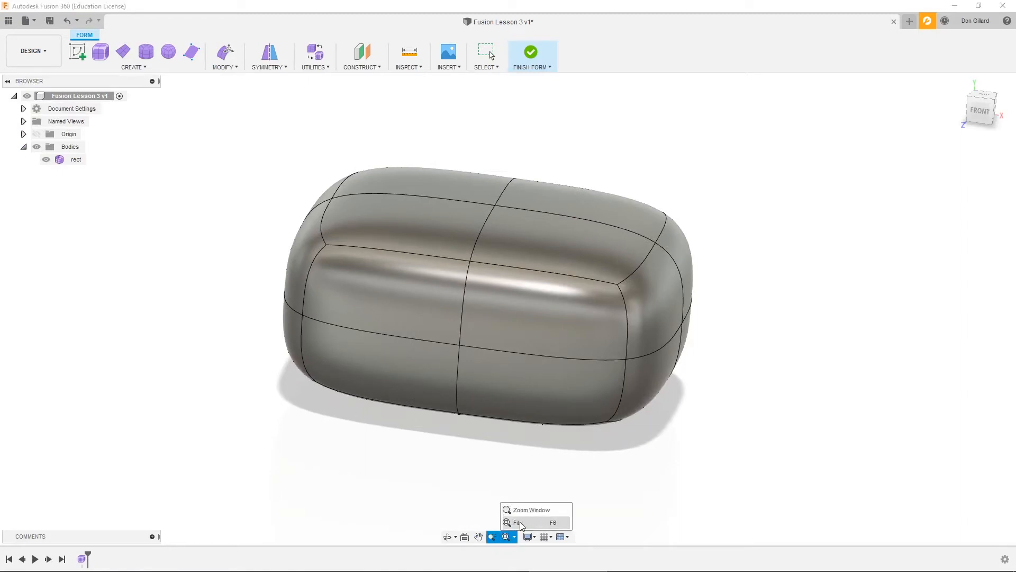
left_click(518, 521)
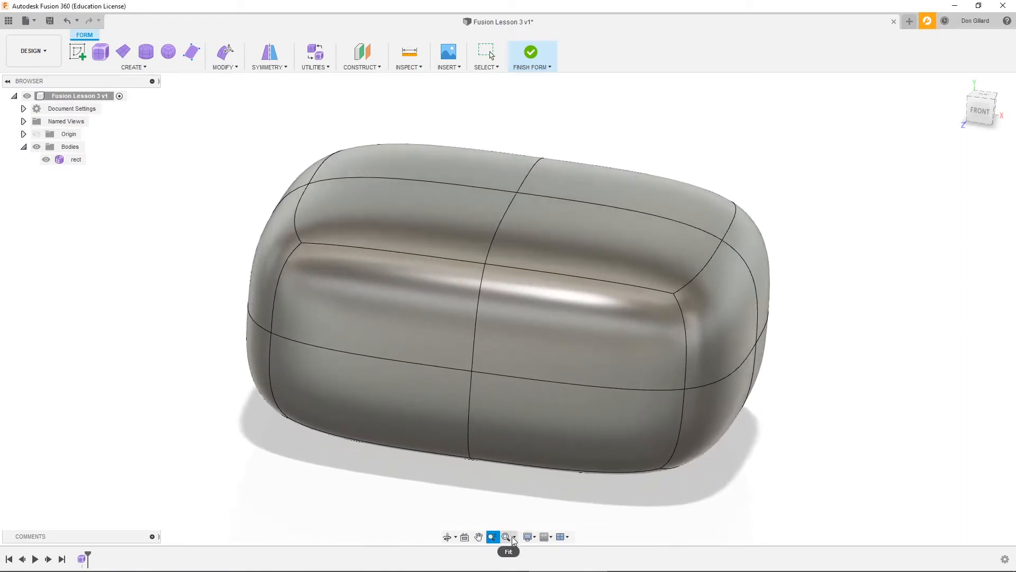
mouse_move(979, 115)
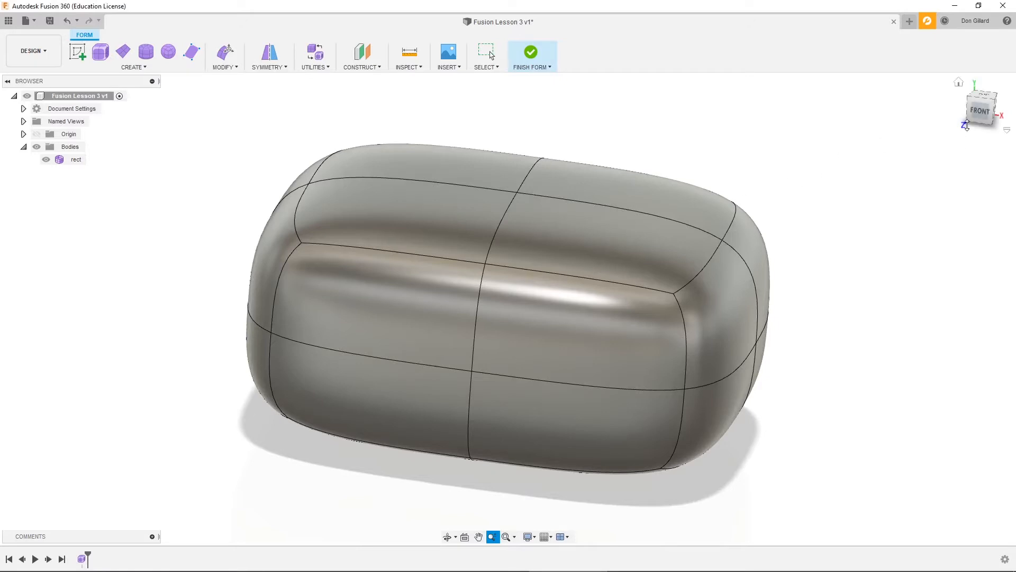
left_click(959, 83)
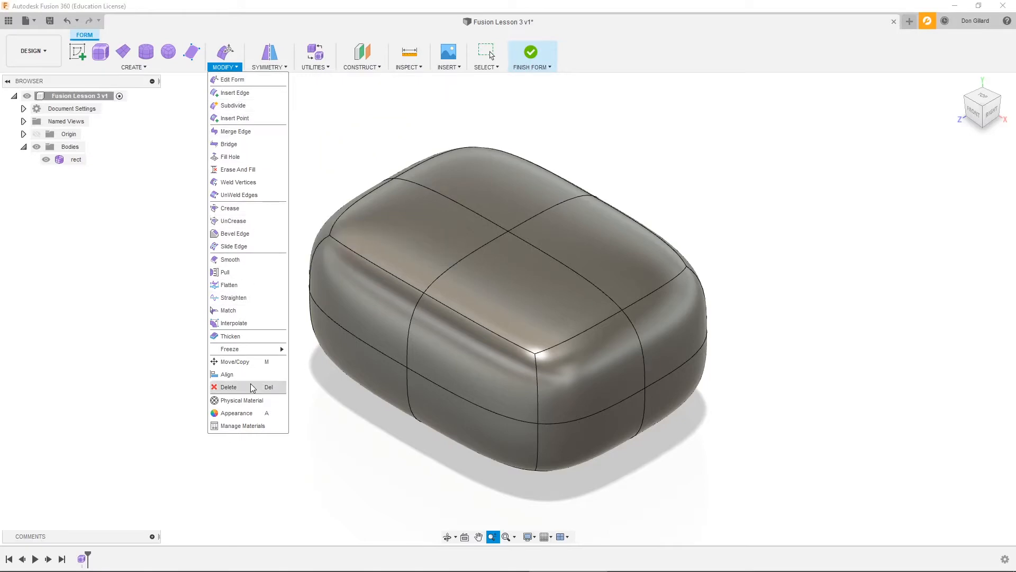
left_click(243, 81)
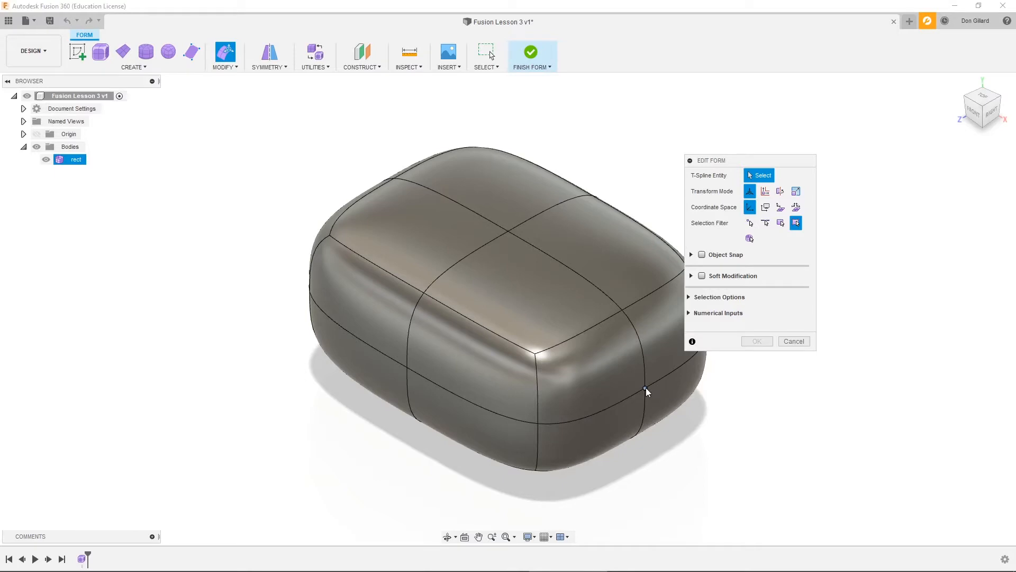
left_click(659, 341)
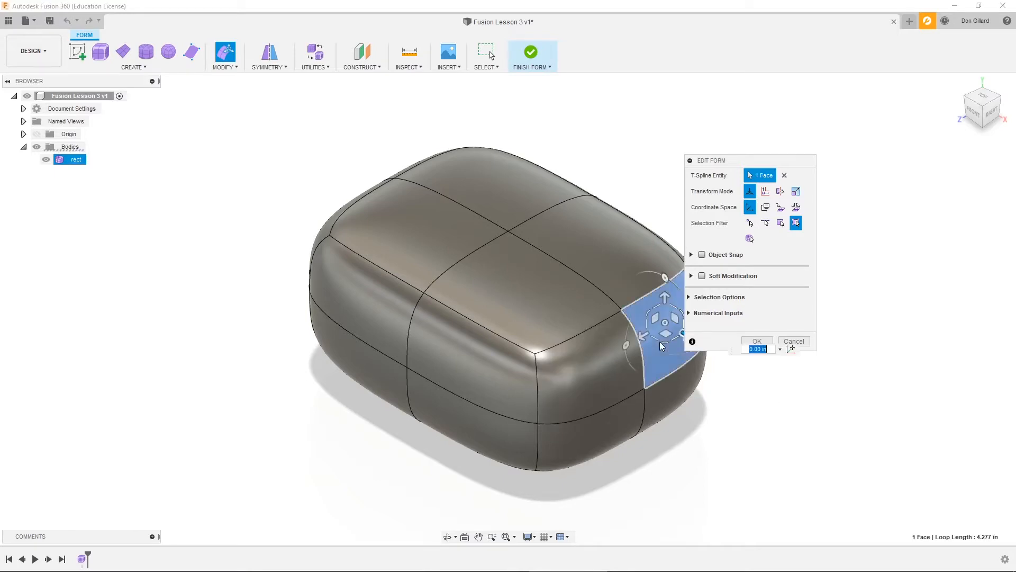
left_click(619, 373, "shift")
left_click(609, 417, "shift")
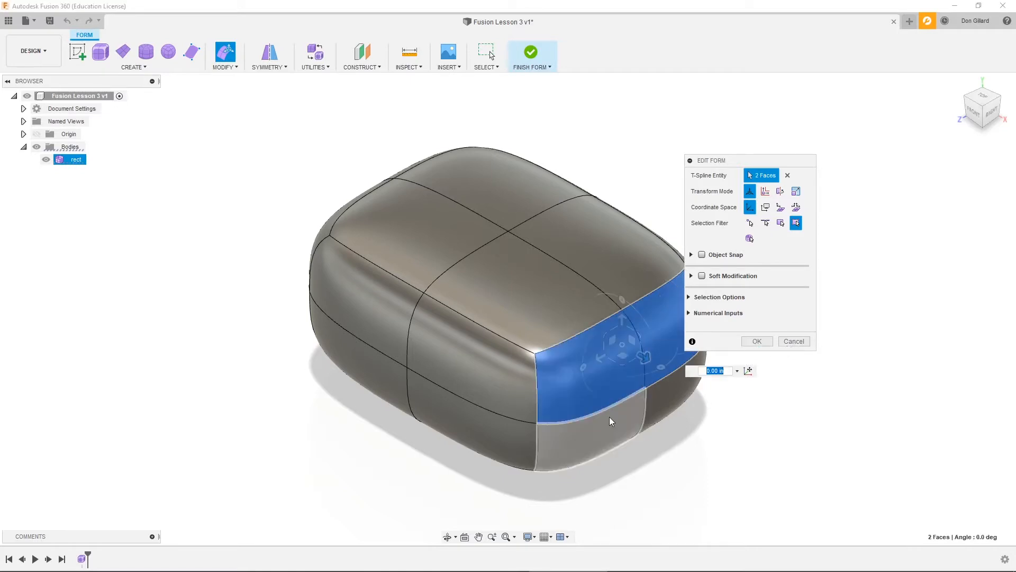
left_click(658, 400, "shift")
mouse_move(641, 384)
left_mouse_down()
mouse_move(680, 398)
mouse_move(641, 405)
mouse_move(578, 347)
mouse_move(656, 427)
mouse_move(647, 387)
left_mouse_up()
left_click(795, 342)
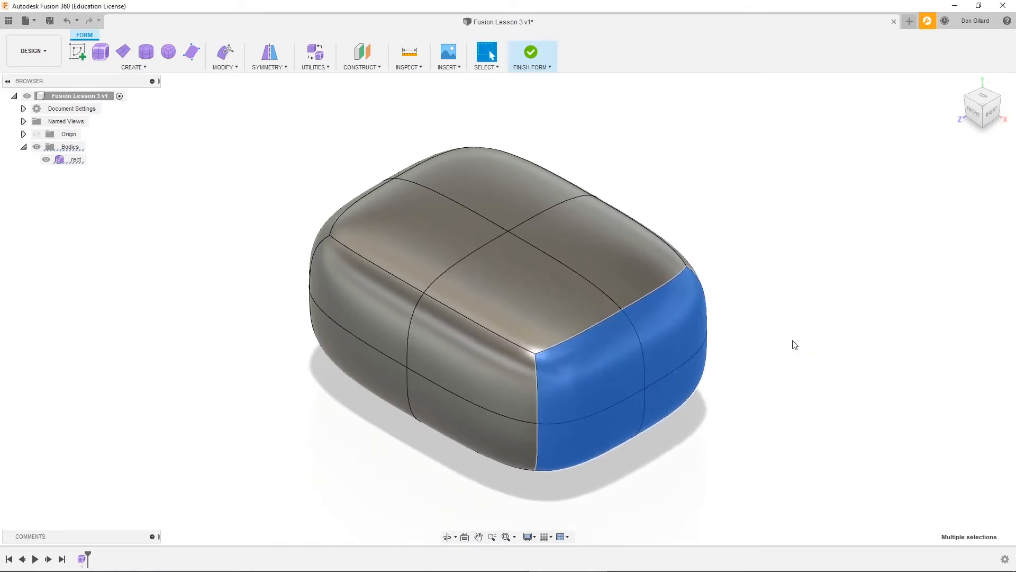
Step: Use Edit Form to pull the centre vertex of the box's right end face outward along X by about 9.77 in, forming a pointed nose
left_click(224, 63)
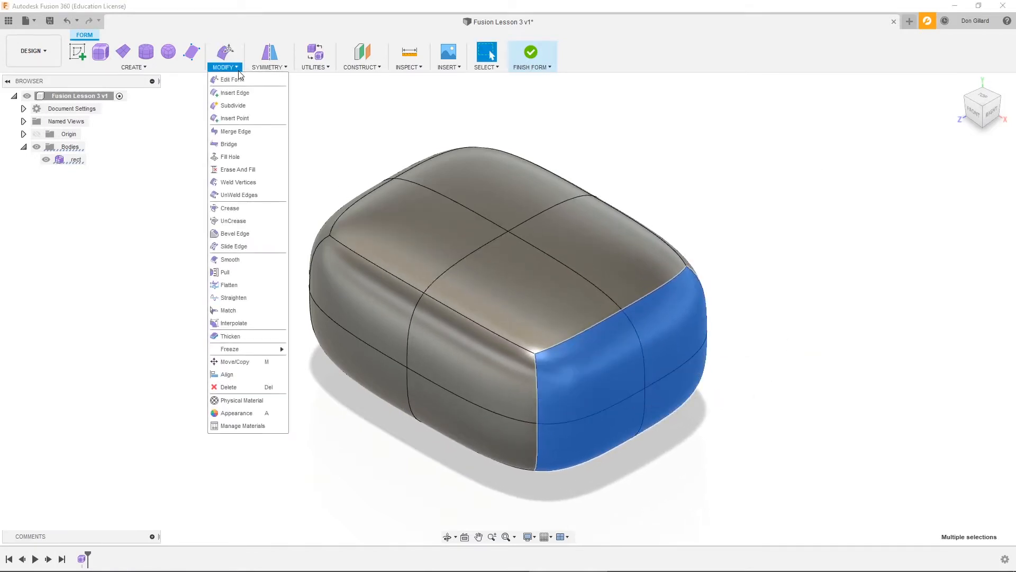
left_click(232, 81)
left_click(721, 427)
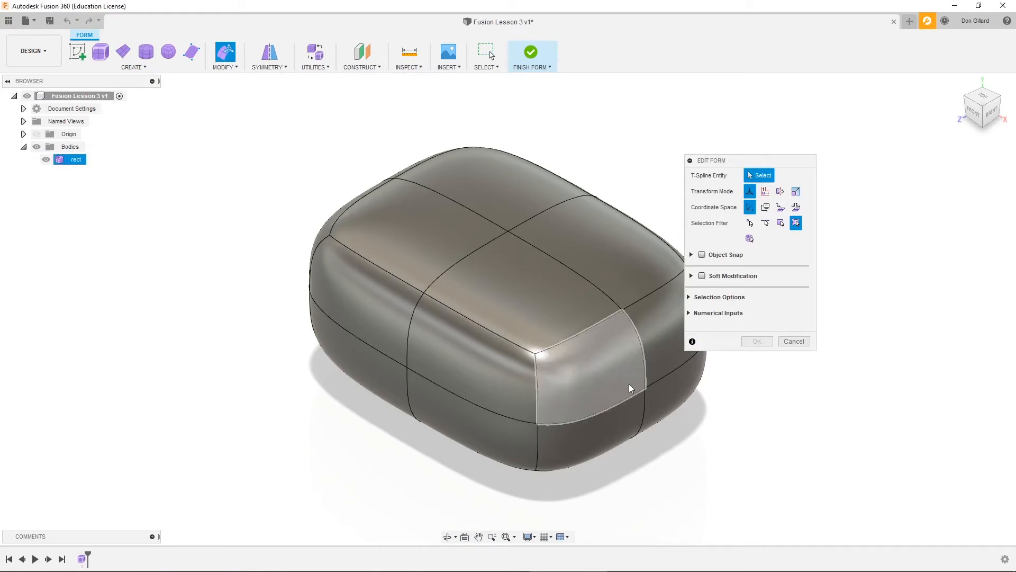
left_click(645, 389)
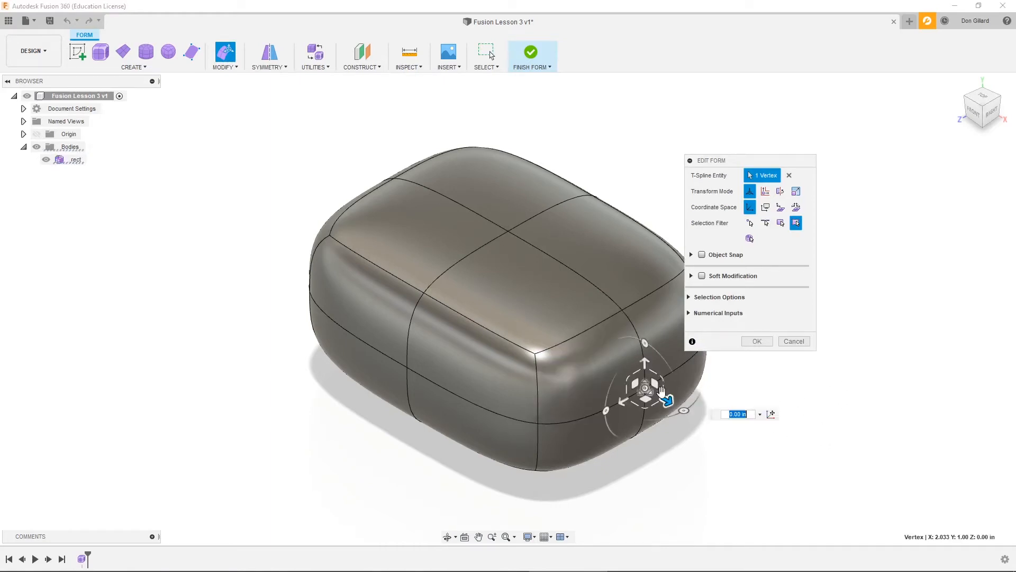
left_click_drag(667, 399, 1013, 490)
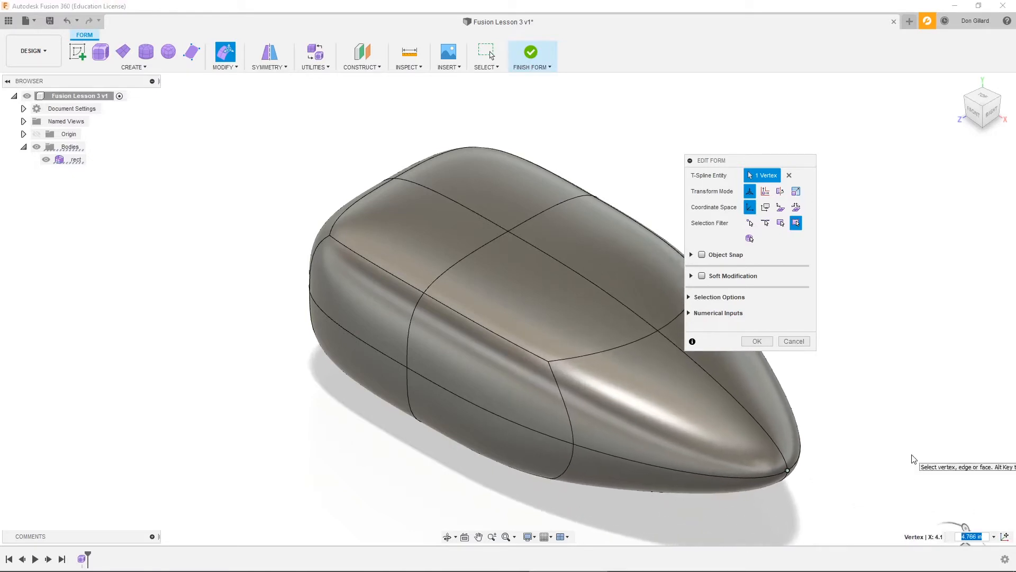
scroll(912, 459, "down", 5)
middle_click_drag(668, 393, 715, 400, "shift")
left_click_drag(724, 401, 1012, 408)
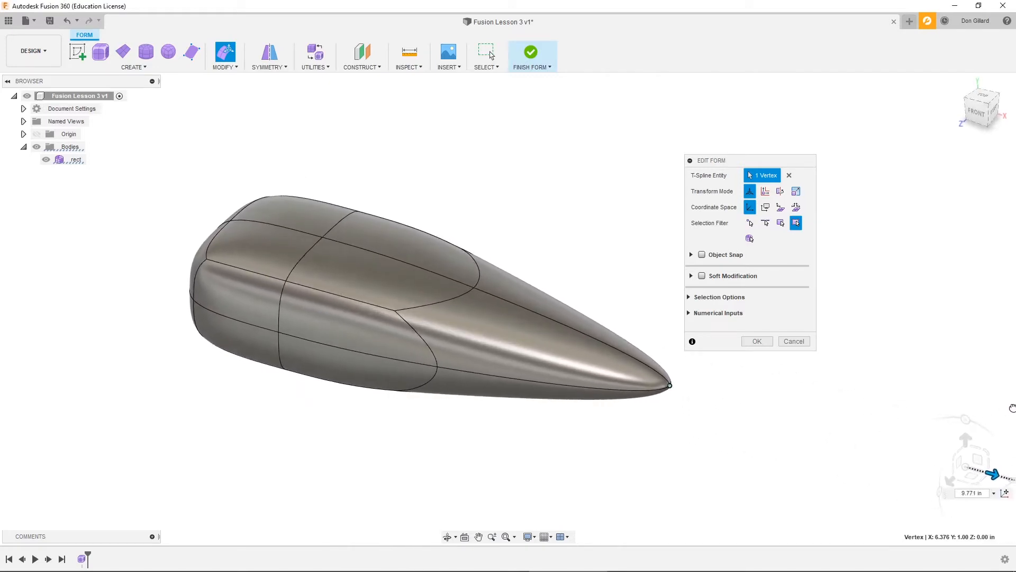
left_click(752, 341)
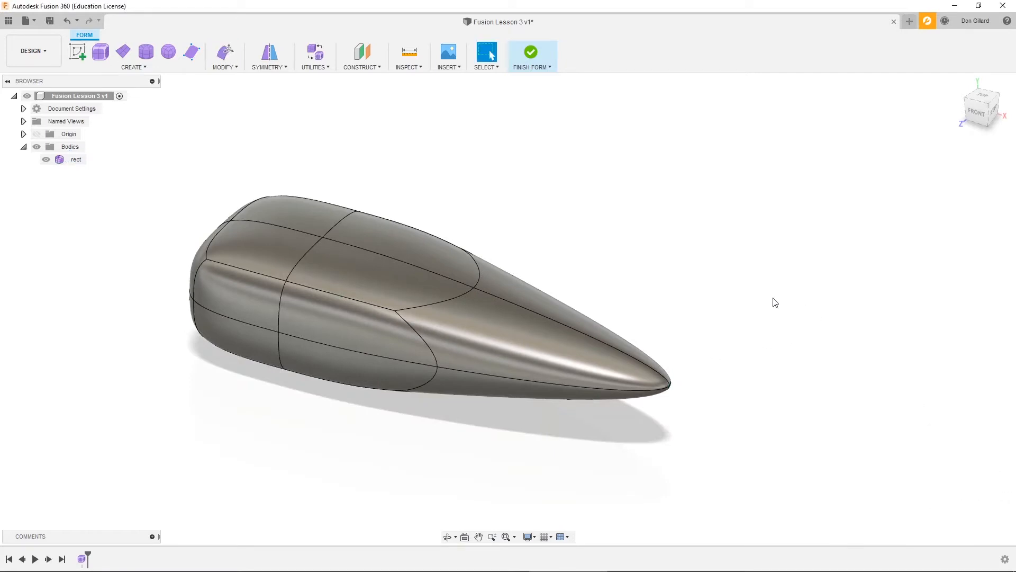
middle_click_drag(709, 293, 887, 320, "shift")
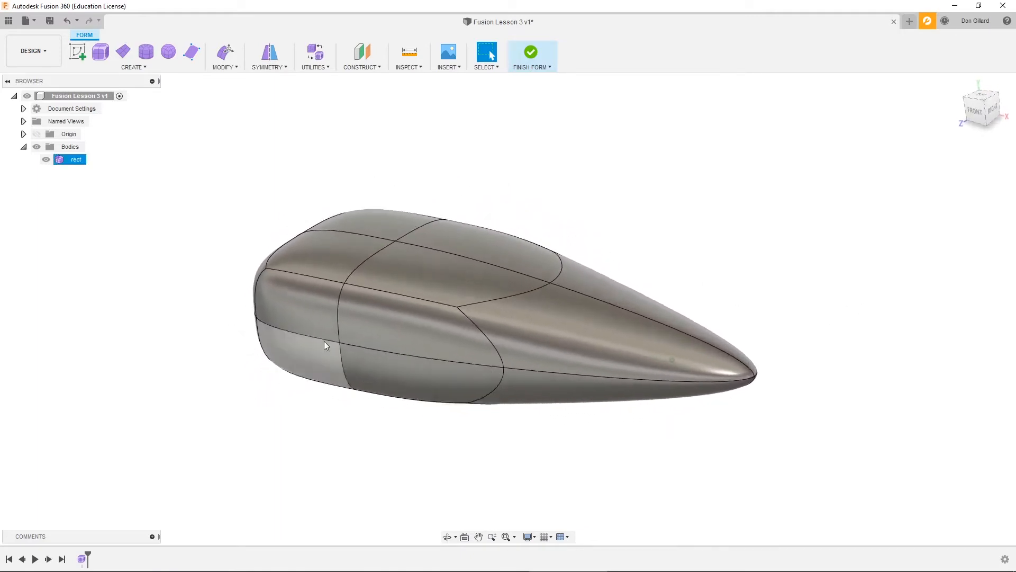
Step: Use Edit Form to pull the front side face of the body outward and sweep it back about 2.58 in, forming a wing
left_click(223, 68)
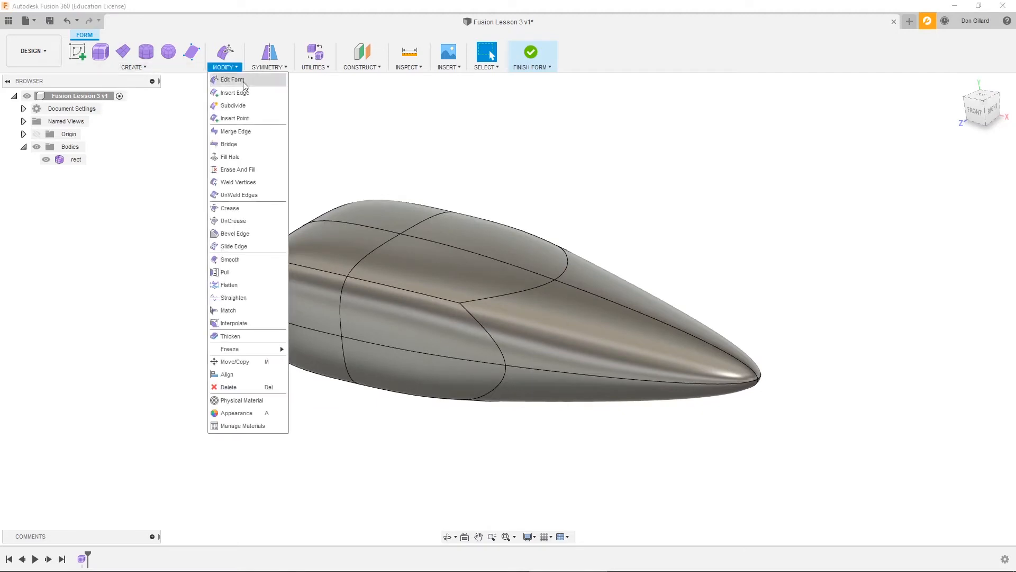
left_click(240, 80)
left_click(405, 312)
middle_click_drag(501, 313, 427, 382, "shift")
left_click_drag(426, 382, 186, 374)
middle_click_drag(453, 436, 670, 408, "shift")
left_click_drag(295, 336, 302, 427)
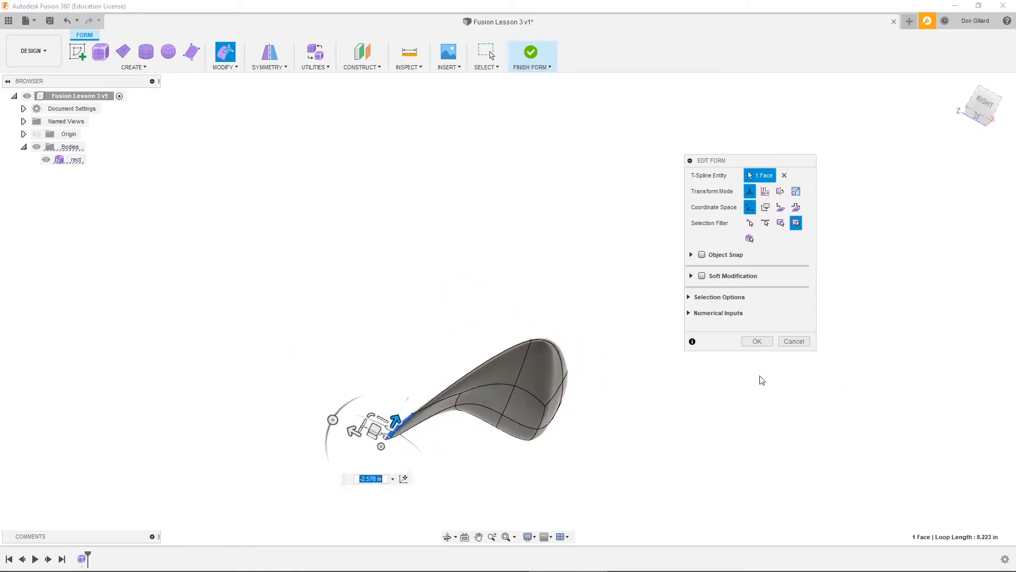
left_click(757, 342)
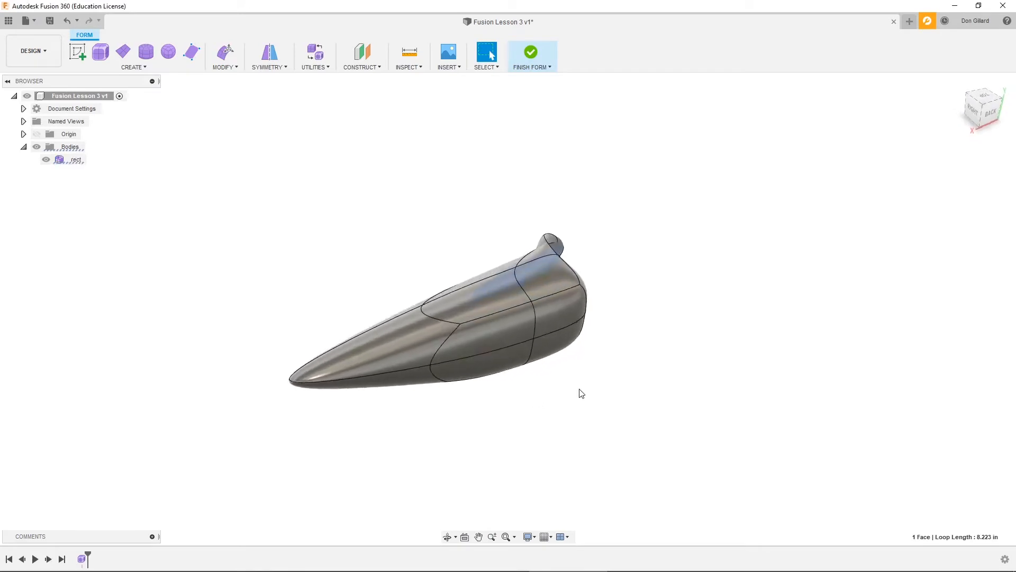
left_click(241, 75)
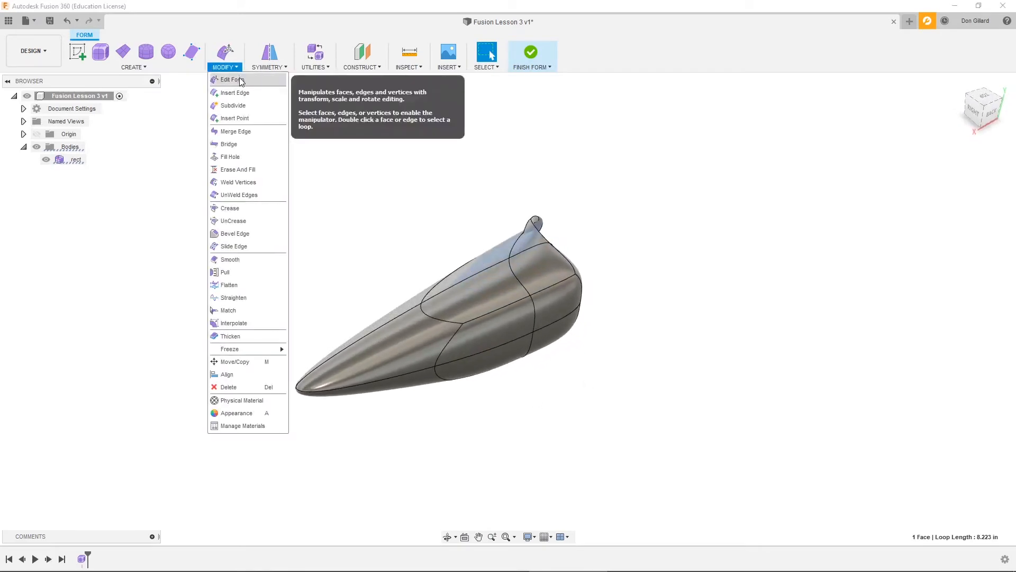
left_click(241, 79)
left_click(490, 338)
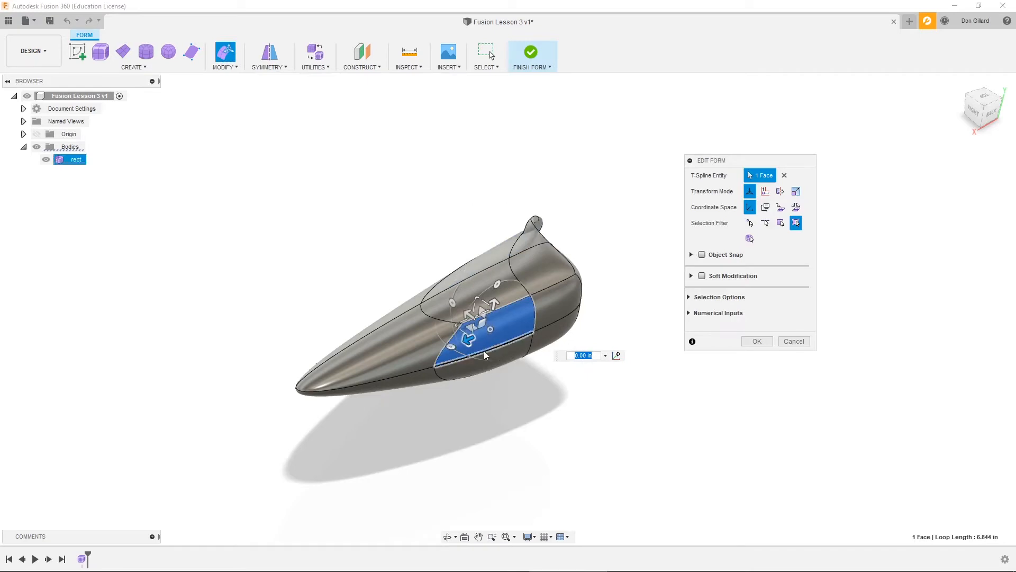
left_click_drag(473, 321, 653, 310)
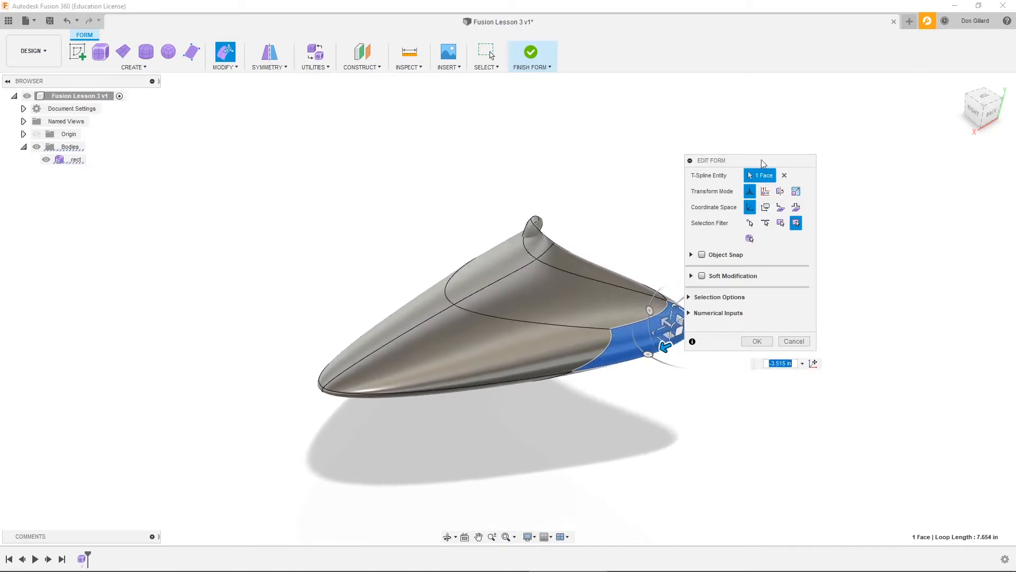
left_click_drag(763, 163, 851, 161)
middle_click_drag(567, 226, 508, 250, "shift")
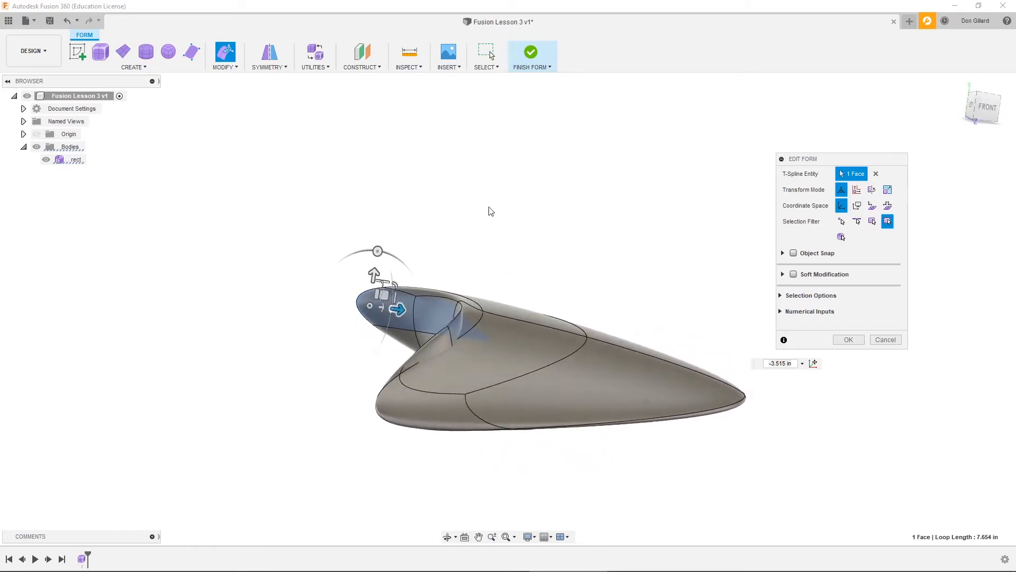
middle_click_drag(638, 249, 726, 220, "shift")
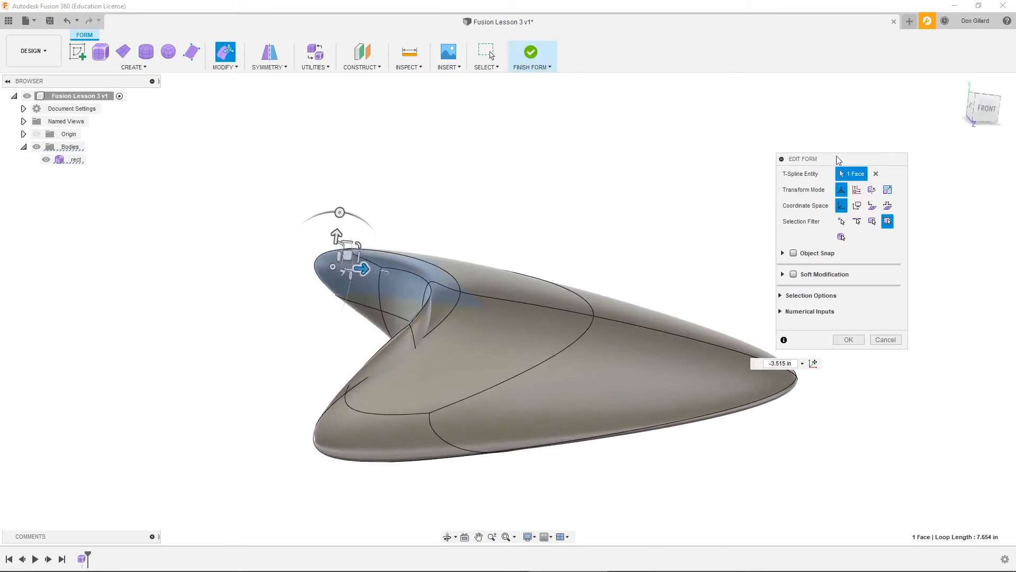
left_click_drag(838, 159, 869, 154)
middle_click_drag(762, 182, 719, 257, "shift")
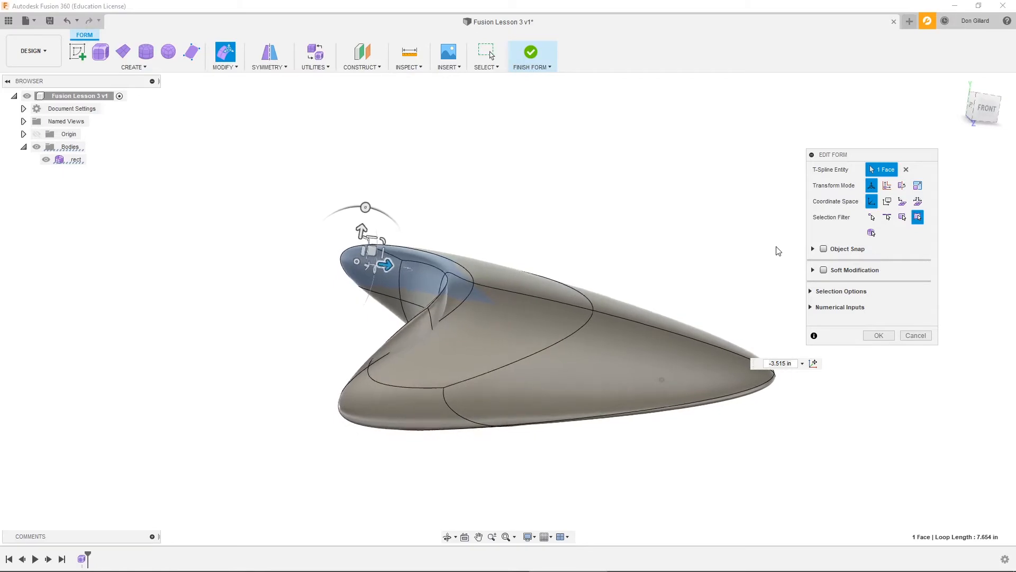
left_click(915, 335)
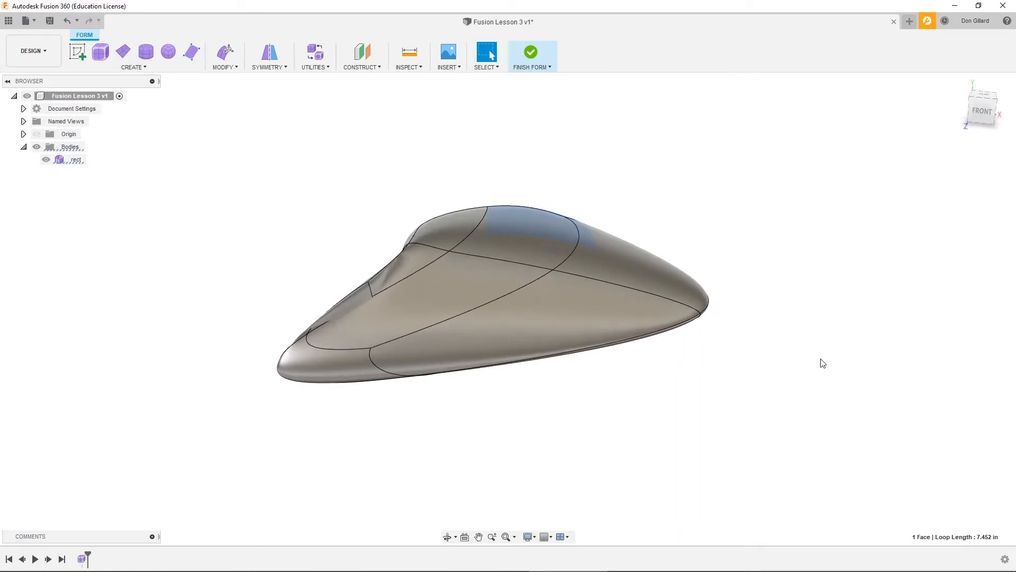
key("ctrl+z")
key("ctrl+z")
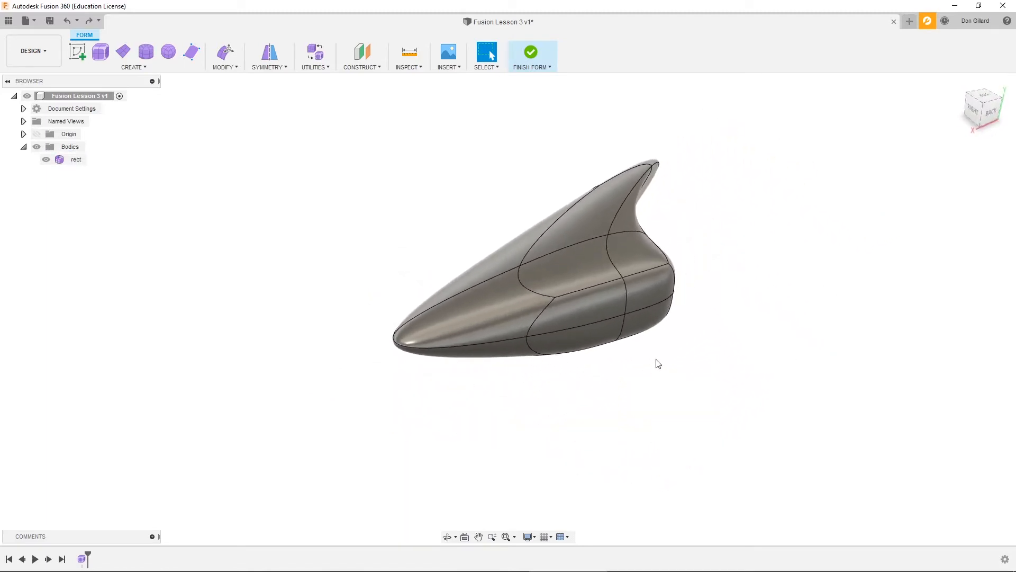
Step: Use Edit Form to pull the matching face on the back side outward and about 5.77 in rearward along X, forming the second swept wing
left_click(234, 67)
left_click(226, 81)
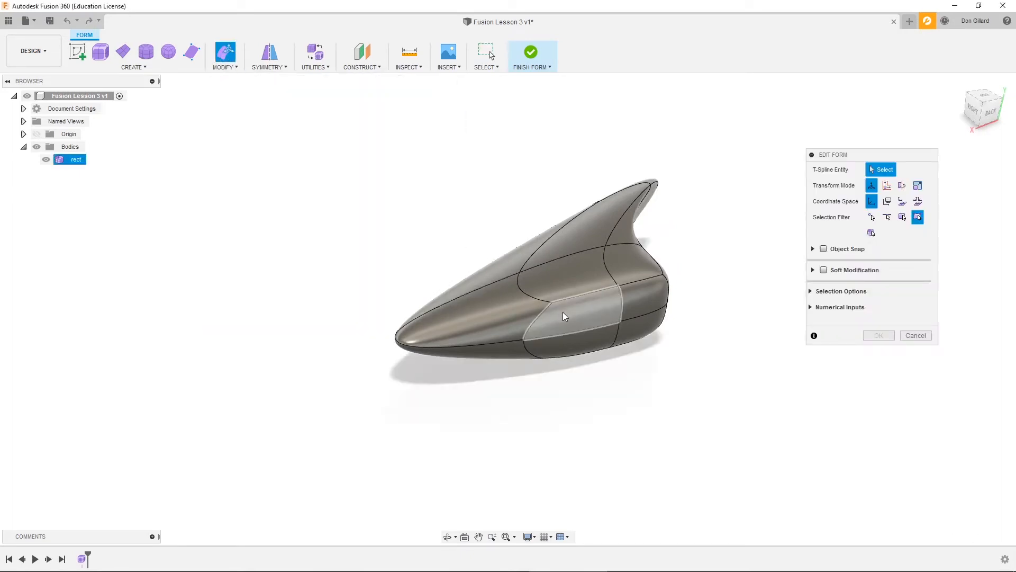
mouse_move(559, 298)
left_mouse_down()
mouse_move(576, 309)
mouse_move(557, 294)
left_mouse_up()
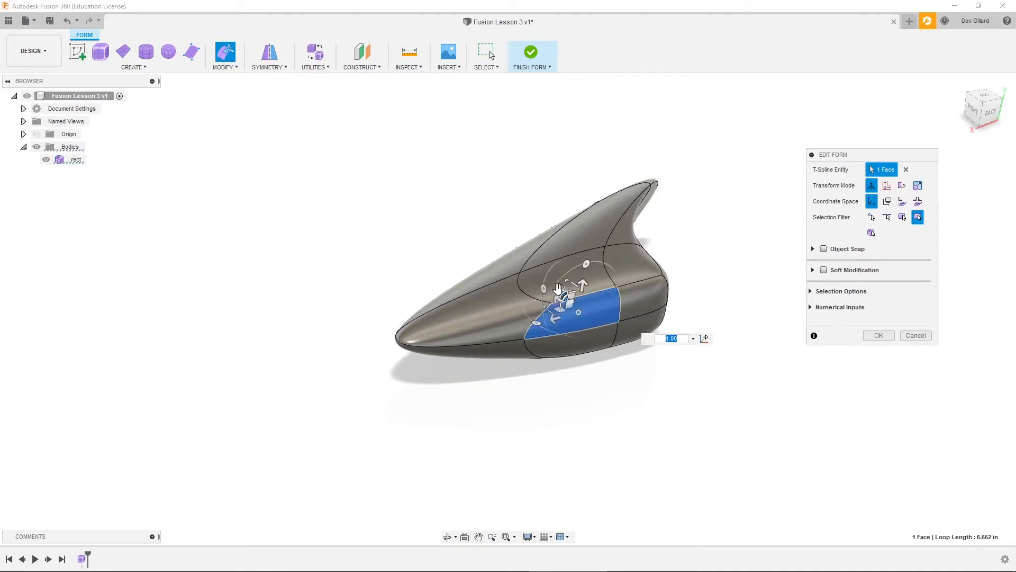
middle_click_drag(675, 389, 533, 269, "shift")
left_click_drag(532, 266, 613, 273)
middle_click_drag(613, 273, 610, 350, "shift")
left_click_drag(584, 362, 786, 458)
middle_click_drag(786, 458, 617, 379, "shift")
left_click_drag(617, 379, 637, 377)
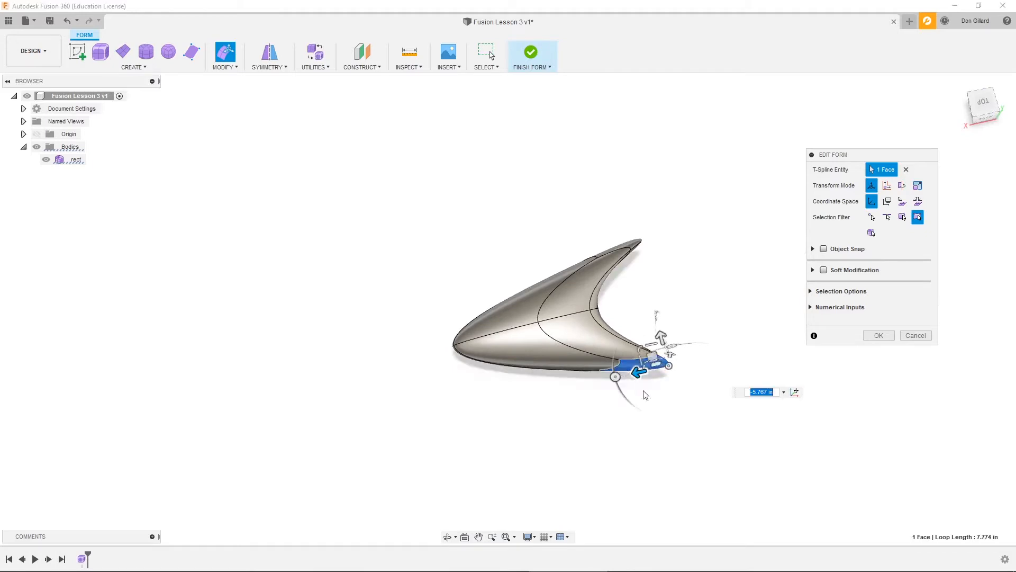
middle_click_drag(639, 400, 750, 440, "shift")
middle_click_drag(771, 479, 869, 341, "shift")
left_click(878, 336)
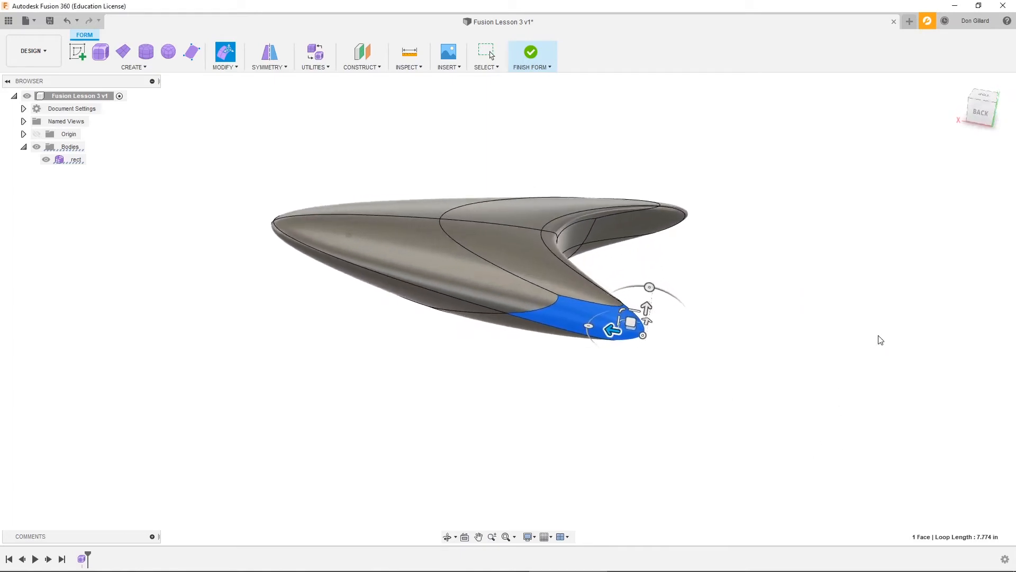
left_click(679, 419)
Step: Create a form sphere about 2.12 in across as a new body on the hull's upper centreline, where the face edges meet
middle_click_drag(585, 429, 184, 167, "shift")
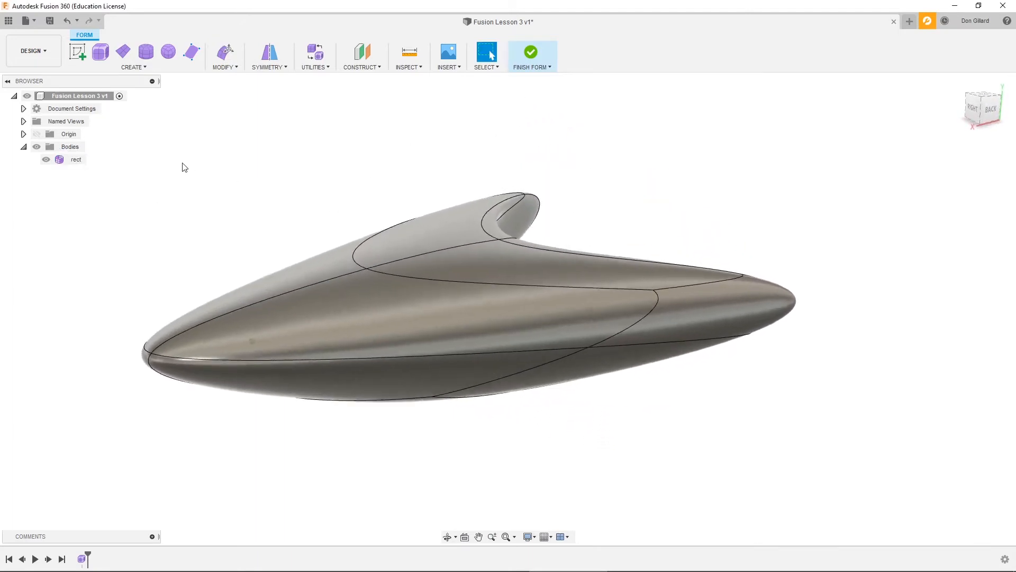
left_click(134, 66)
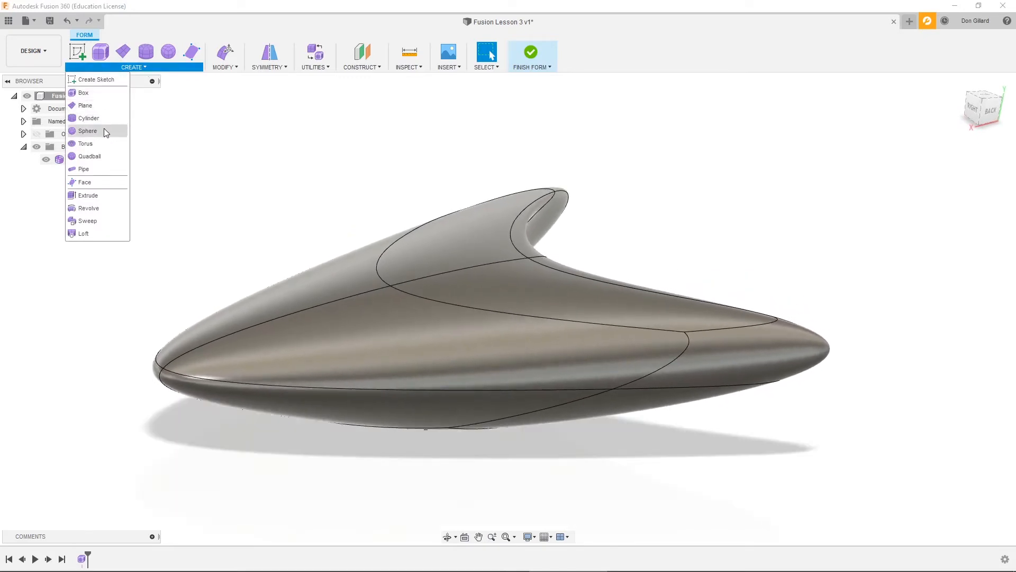
left_click(104, 131)
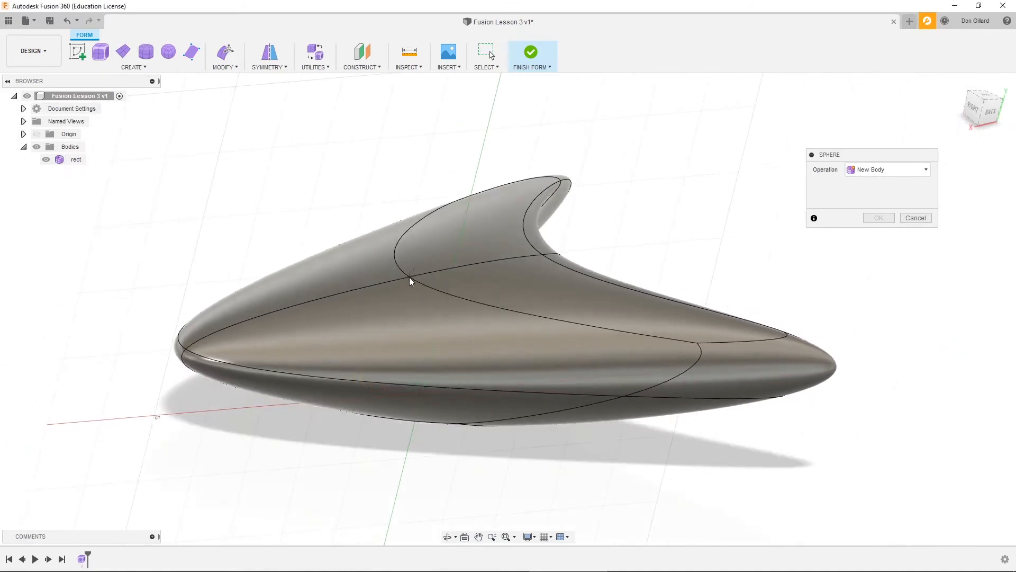
left_click(410, 279)
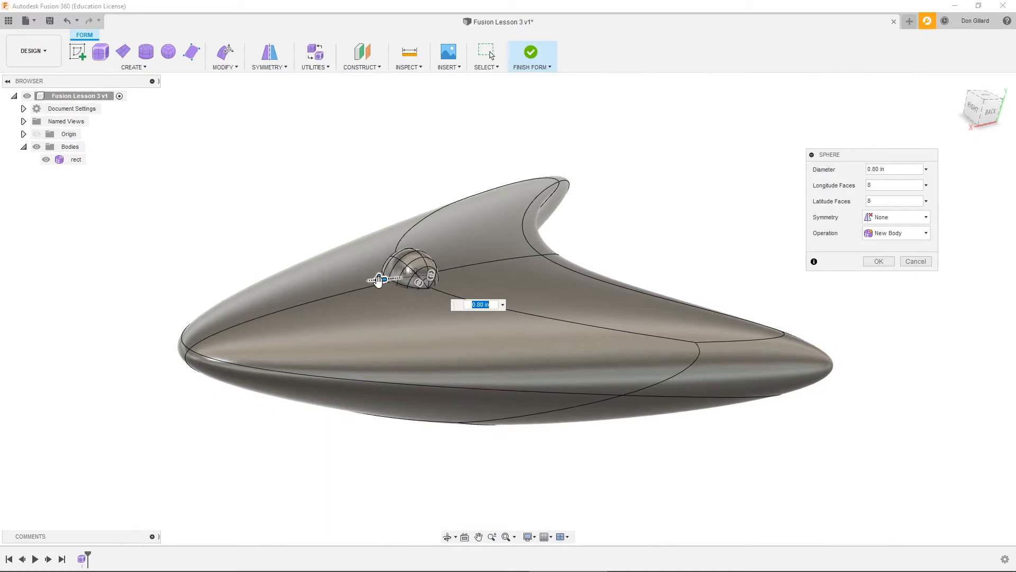
middle_click_drag(382, 280, 432, 271, "shift")
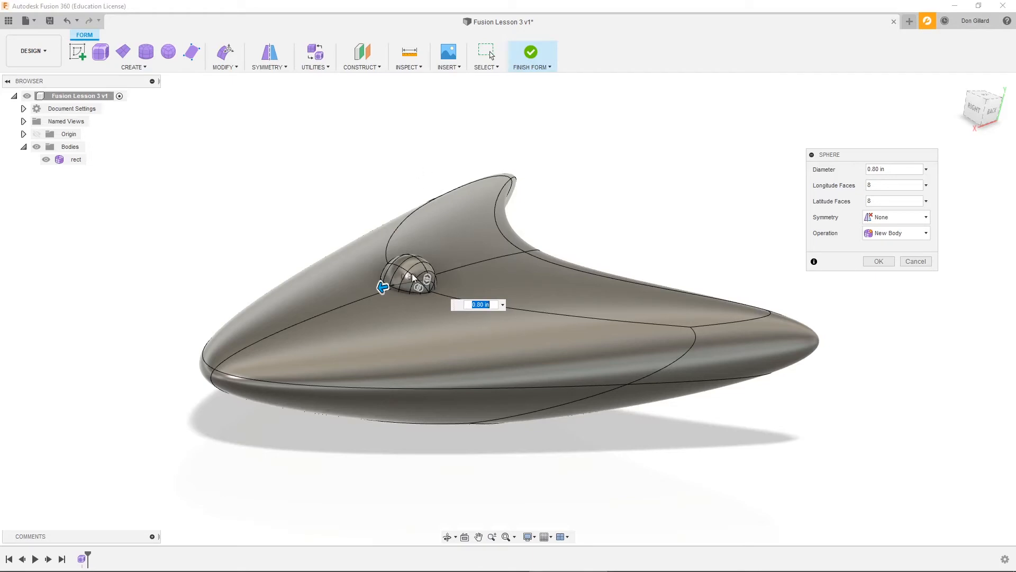
left_click_drag(373, 290, 352, 300)
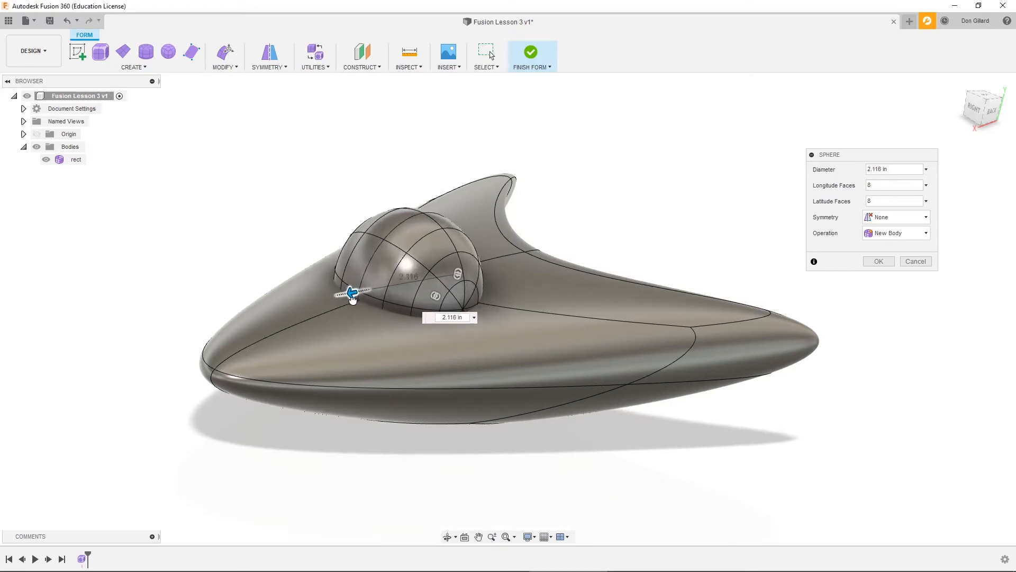
middle_click_drag(549, 243, 522, 275, "shift")
left_click(877, 262)
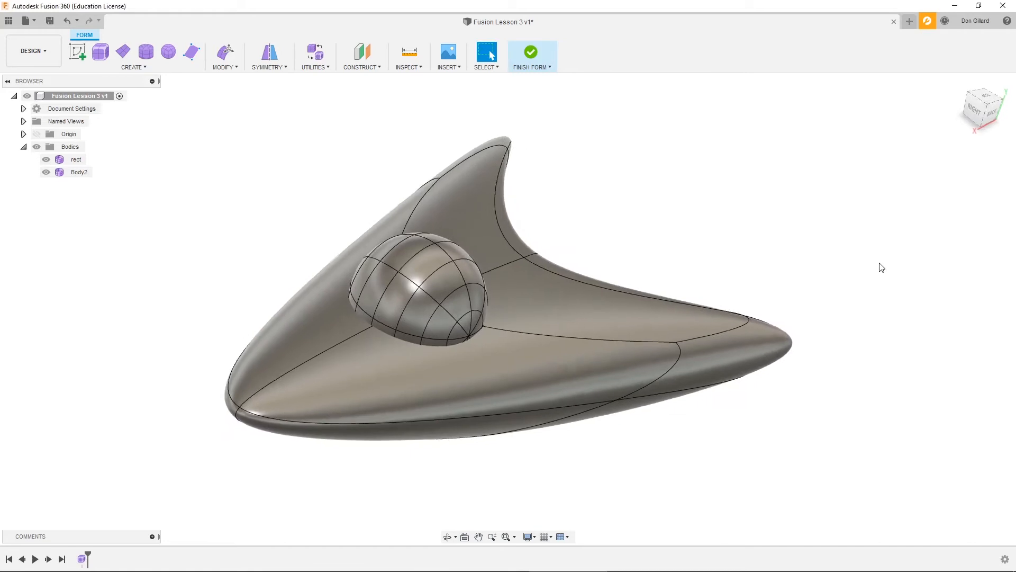
Step: Use Edit Form to pull four adjacent faces on the sphere's nose-facing side forward and downward, shaping it into a sloped canopy
middle_click_drag(373, 260, 517, 352, "shift")
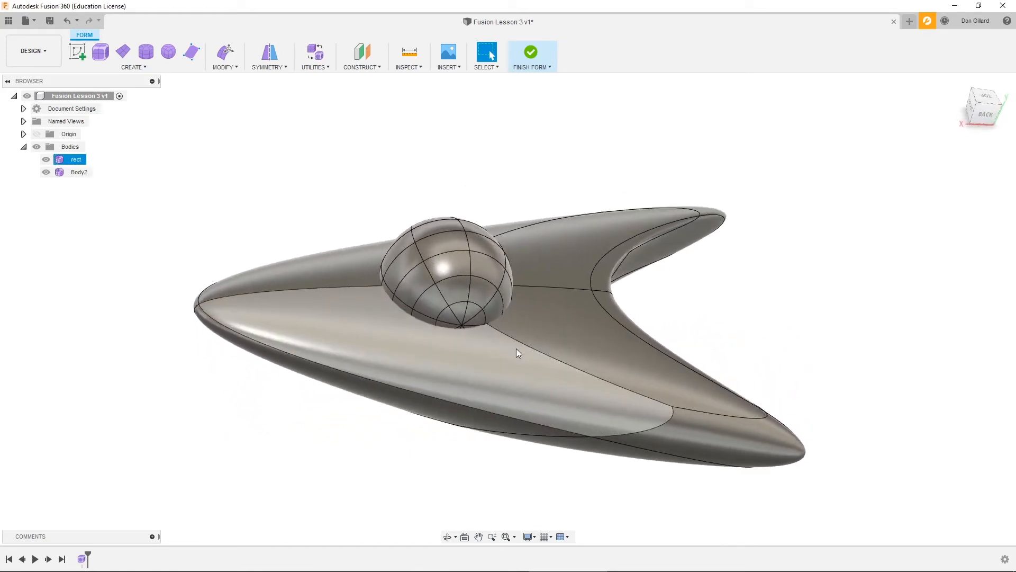
middle_click_drag(467, 314, 481, 286, "shift")
middle_click_drag(583, 273, 409, 254, "shift")
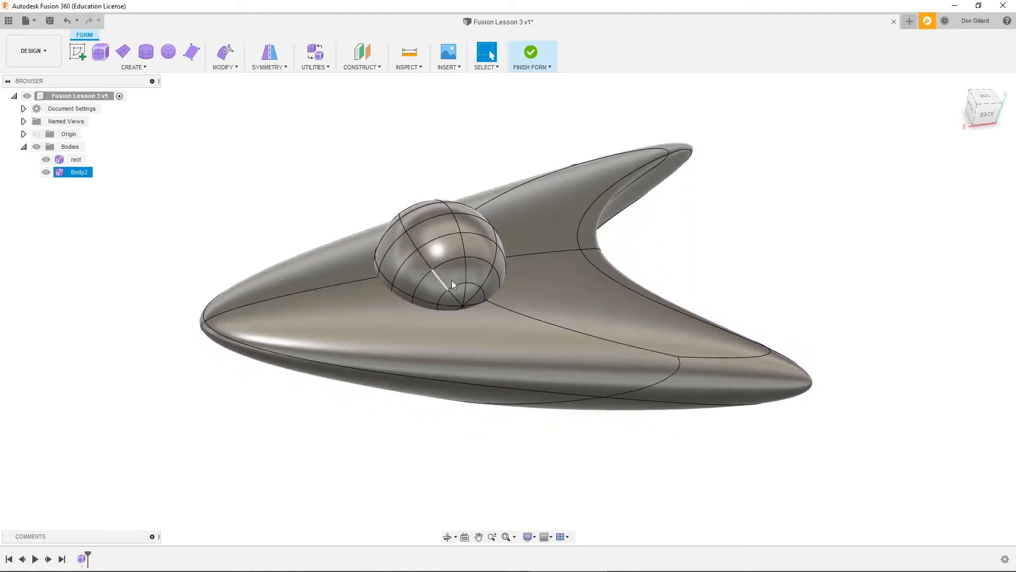
middle_click_drag(429, 260, 413, 223, "shift")
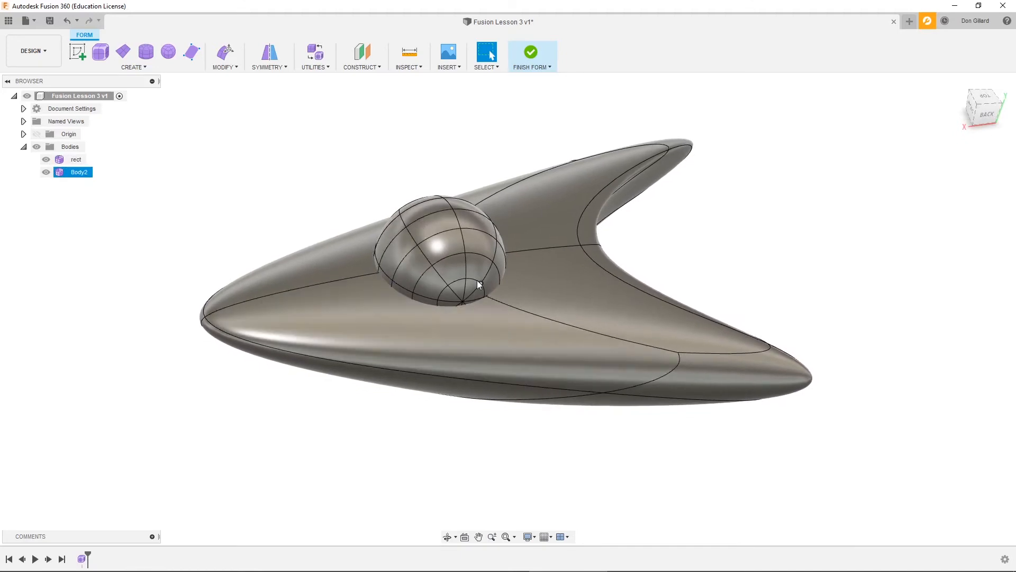
middle_click_drag(460, 301, 170, 111, "shift")
left_click(221, 69)
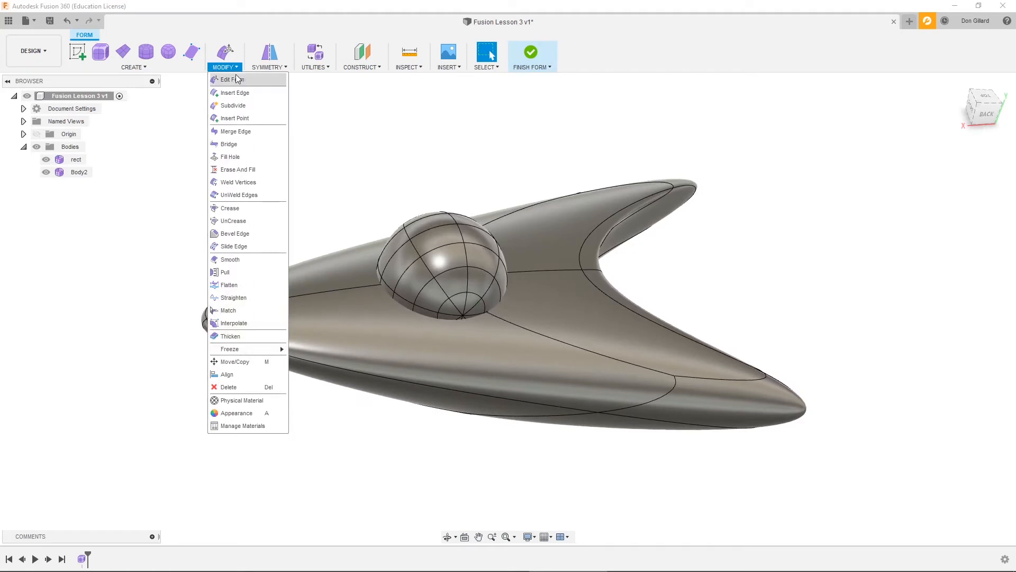
left_click(237, 78)
middle_click_drag(405, 263, 377, 304, "shift")
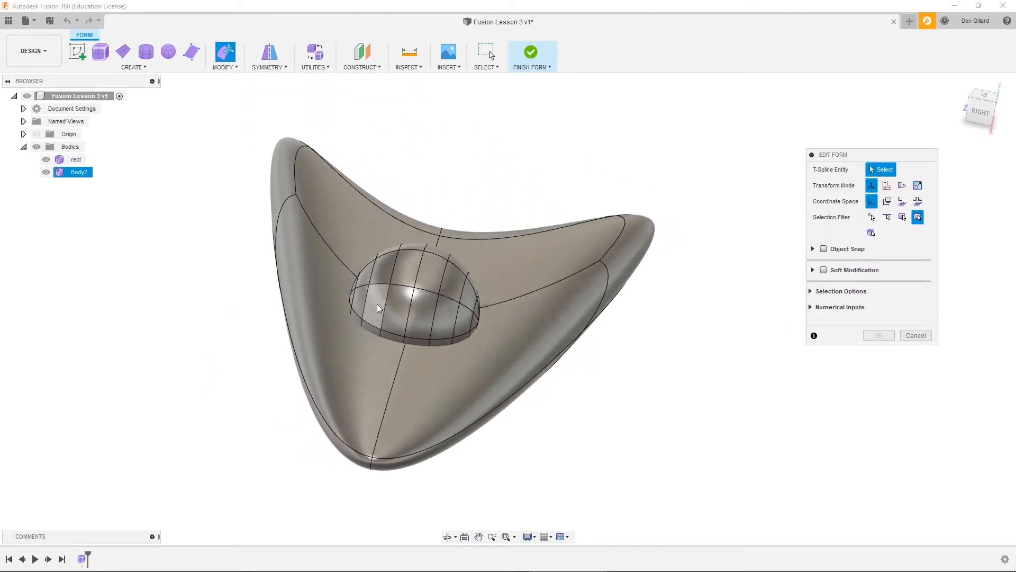
left_click(378, 304)
left_click(393, 307, "shift")
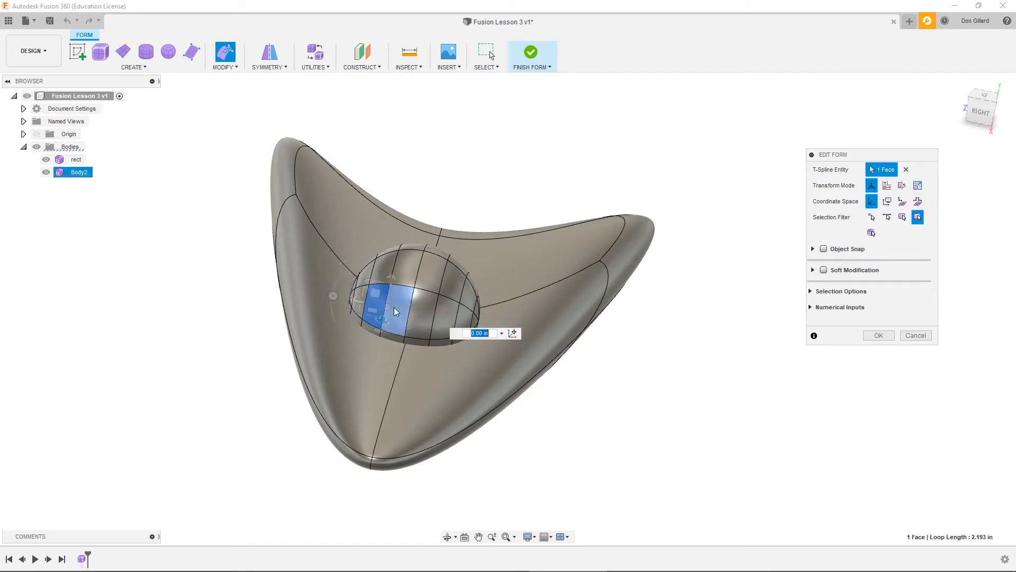
left_click(427, 308, "shift")
left_click(448, 313, "shift")
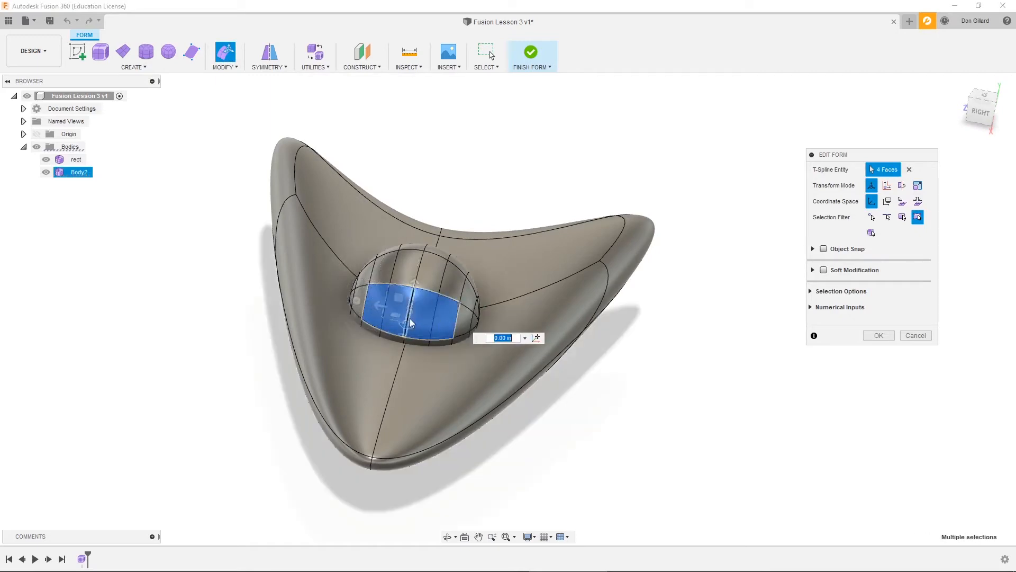
left_click_drag(406, 325, 391, 368)
middle_click_drag(603, 137, 545, 228, "shift")
left_click_drag(265, 227, 268, 273)
middle_click_drag(519, 212, 630, 249, "shift")
left_click(881, 335)
middle_click_drag(812, 303, 195, 79, "shift")
left_click(387, 189)
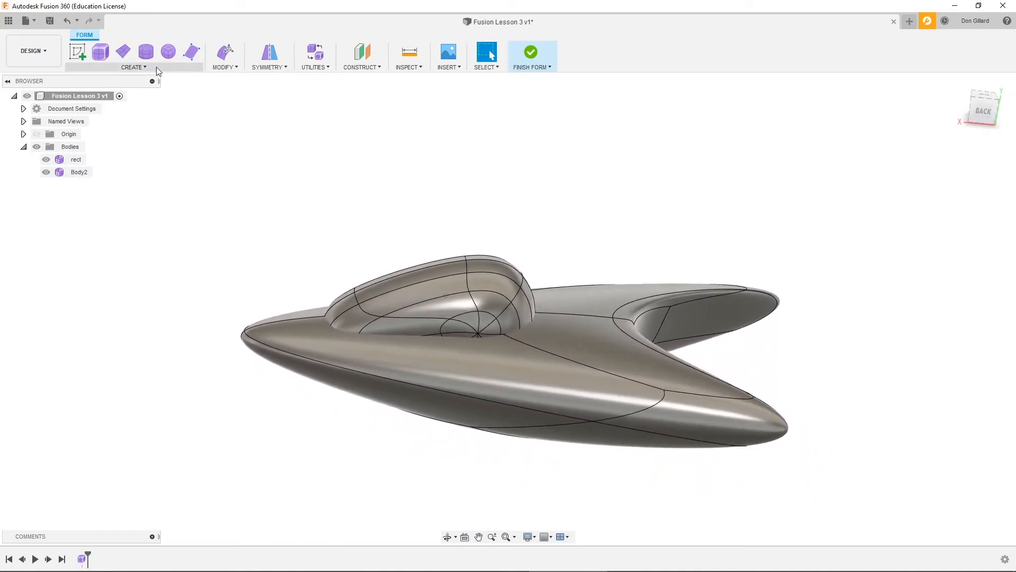
Step: Move the canopy body about 0.84 in toward the rear of the hull along X
left_click(222, 67)
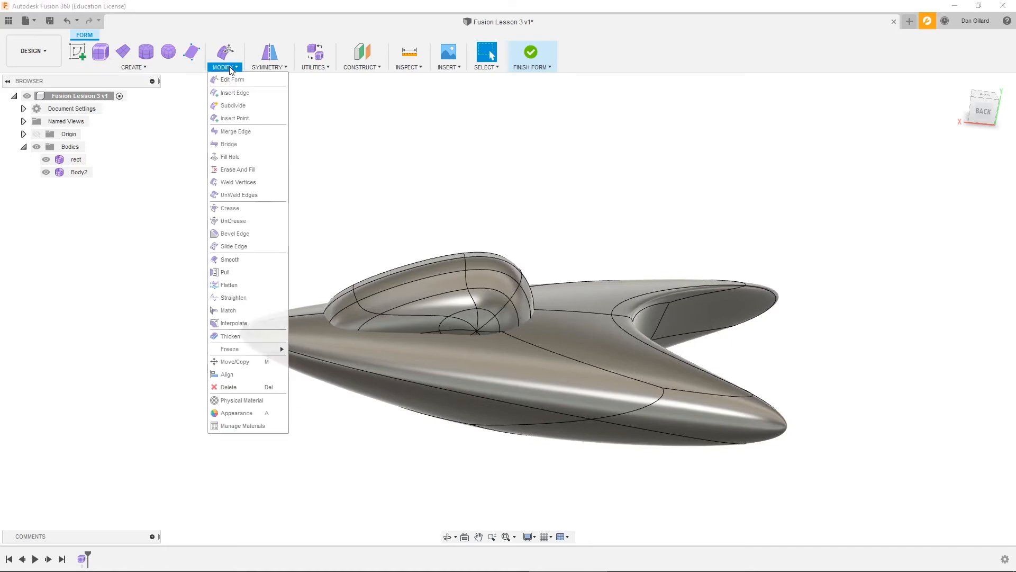
left_click(261, 365)
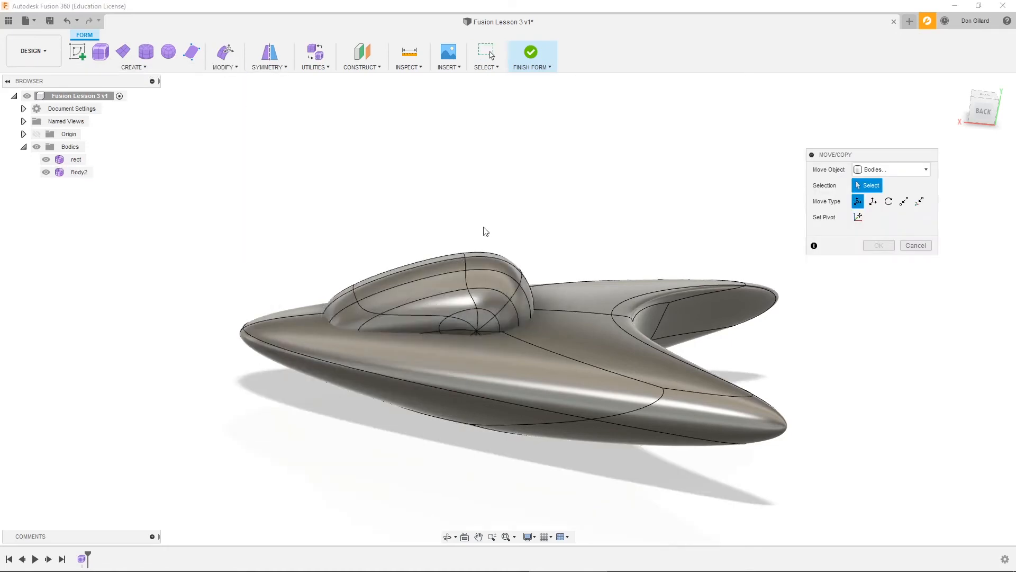
left_click(482, 272)
left_click_drag(436, 309, 477, 306)
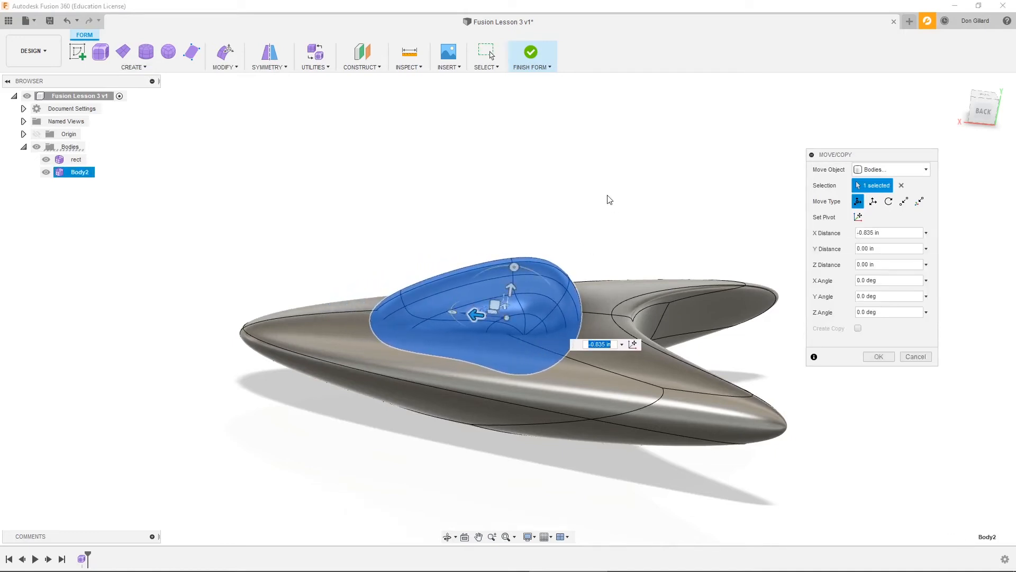
middle_click_drag(642, 203, 874, 356, "shift")
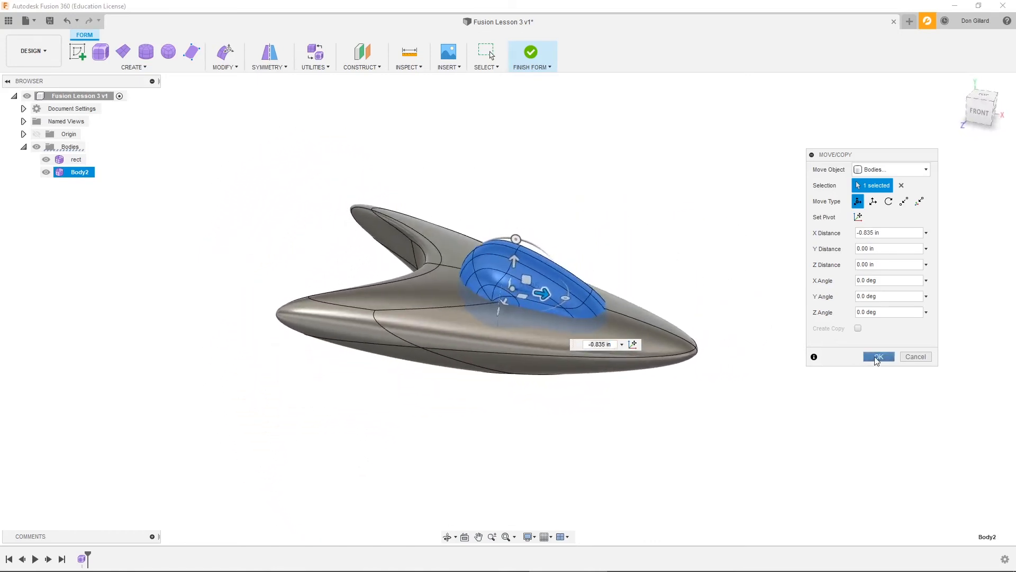
left_click(875, 356)
middle_click_drag(776, 289, 120, 129, "shift")
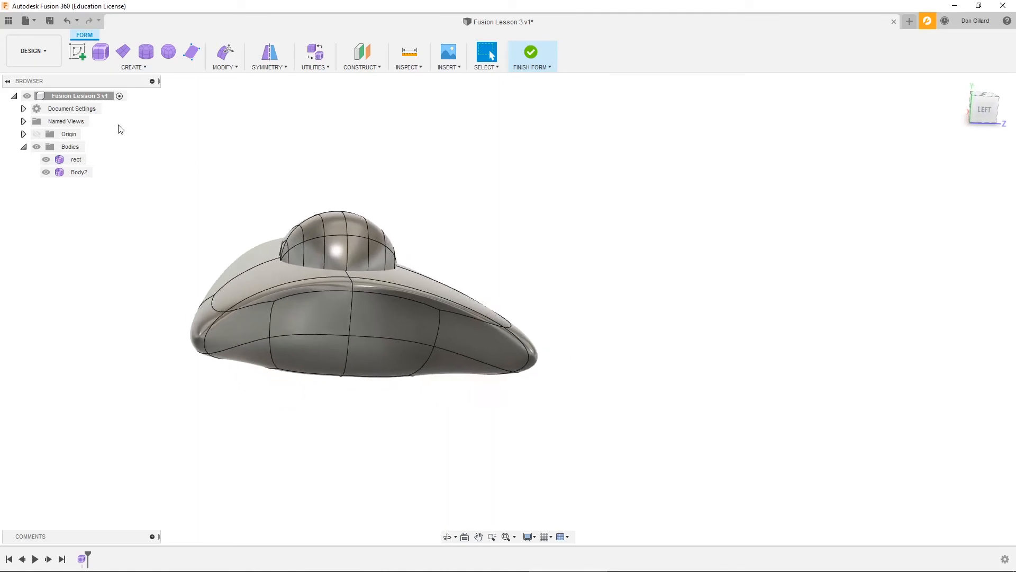
Step: Finish the form to convert the sculpted hull and canopy into solid bodies
left_click(142, 68)
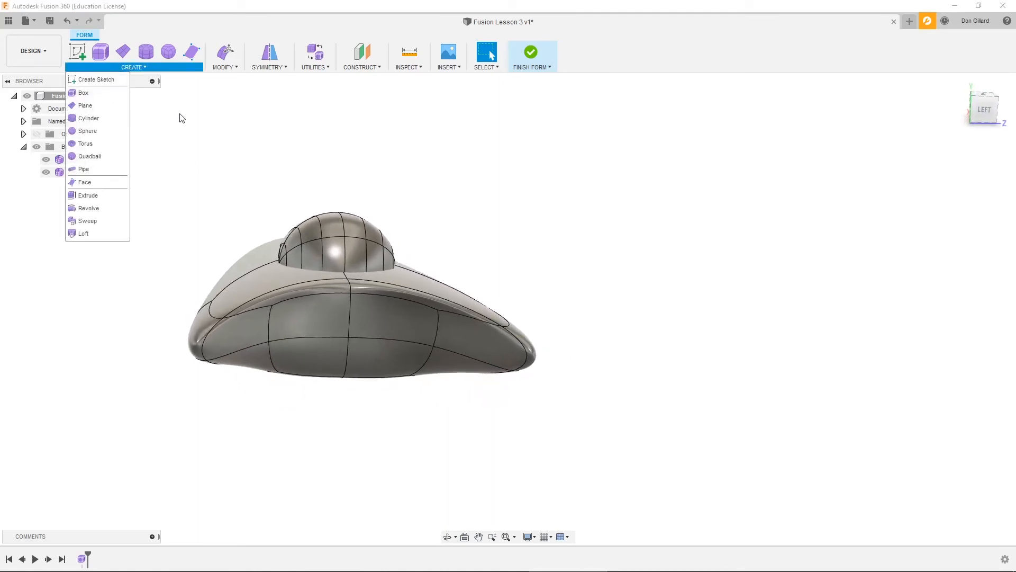
middle_click_drag(240, 127, 527, 318, "shift")
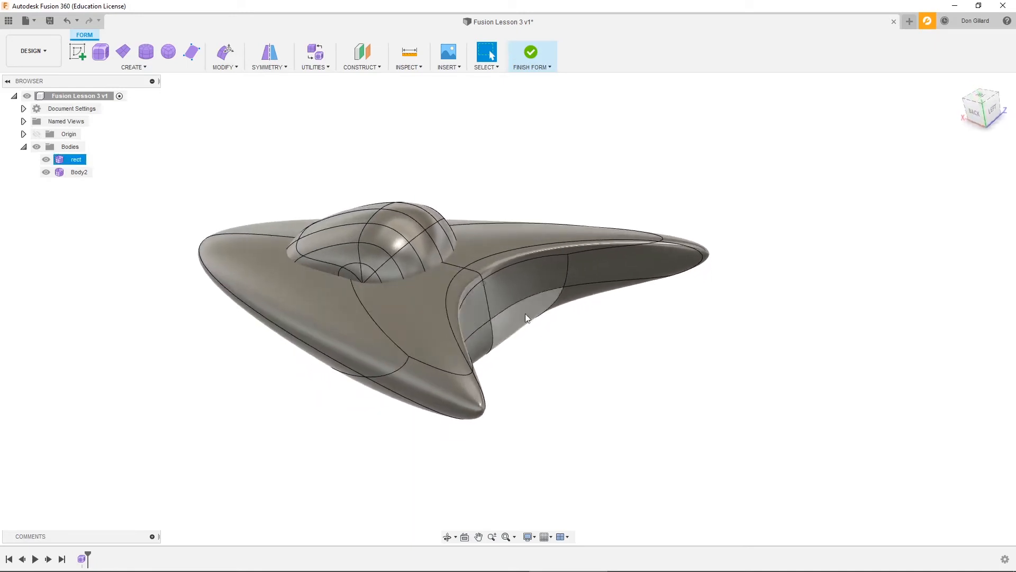
middle_click_drag(587, 281, 128, 86, "shift")
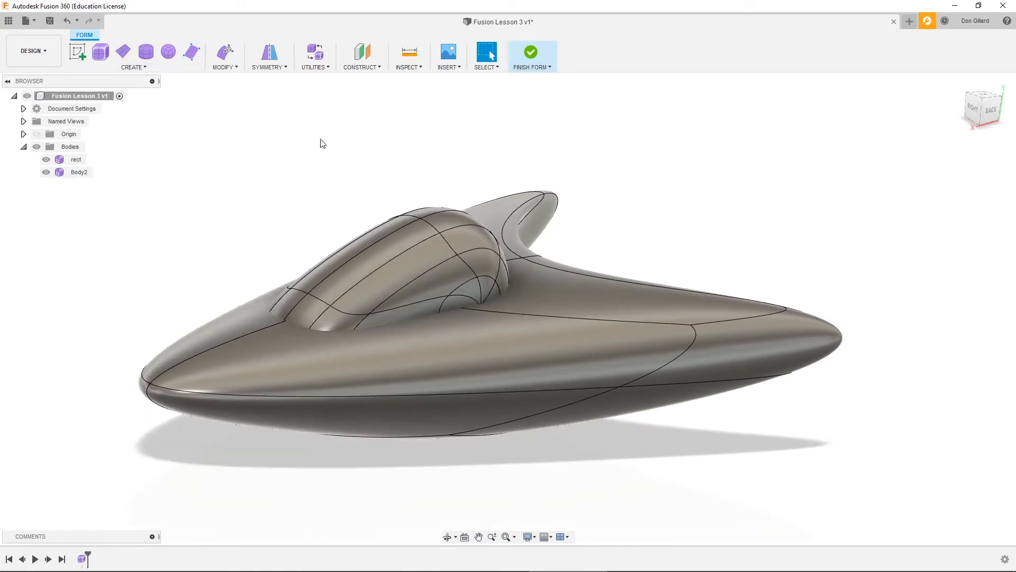
left_click(531, 53)
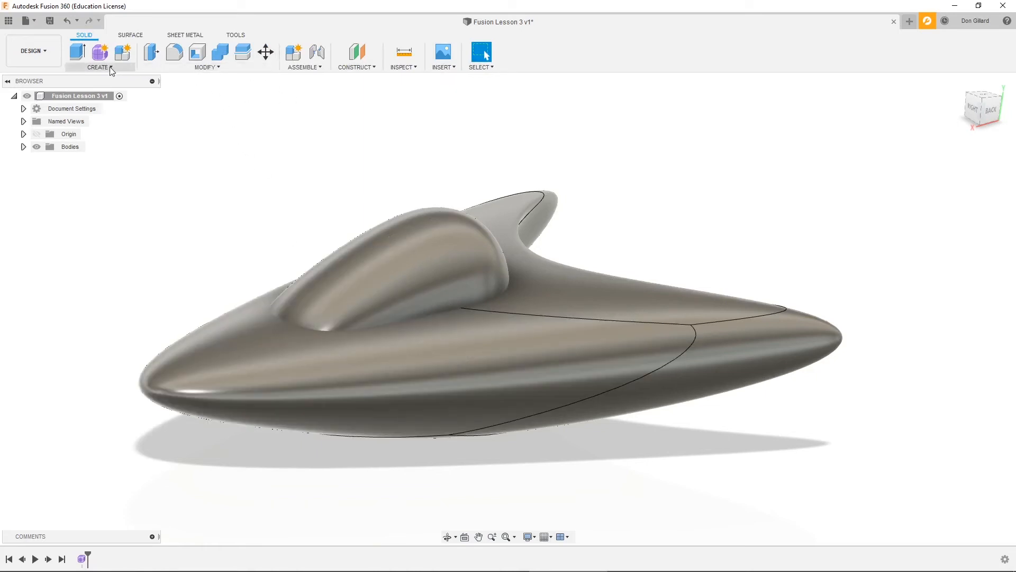
Step: Apply the smooth Glass - Window appearance to the canopy body
left_click(220, 69)
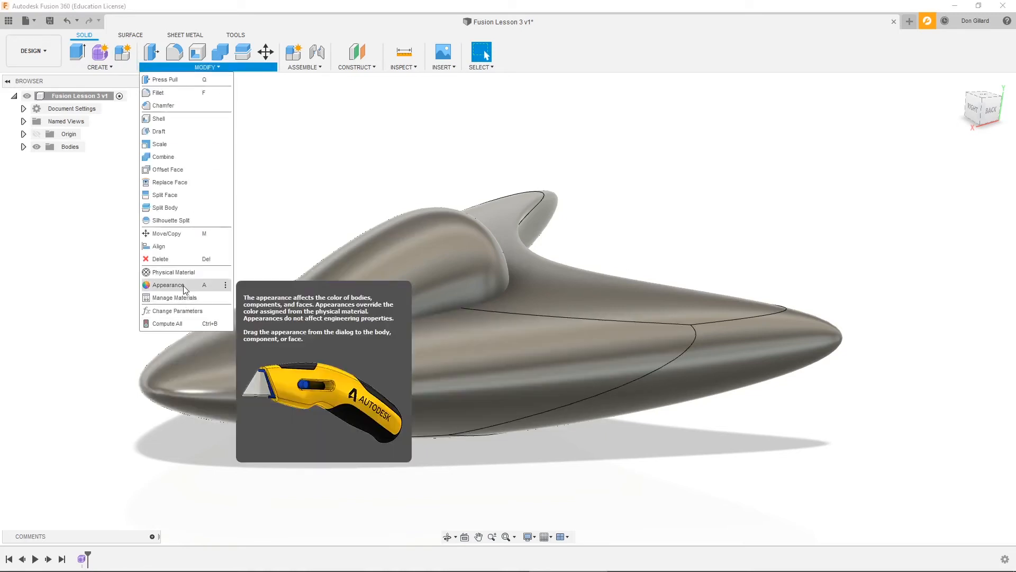
left_click(184, 289)
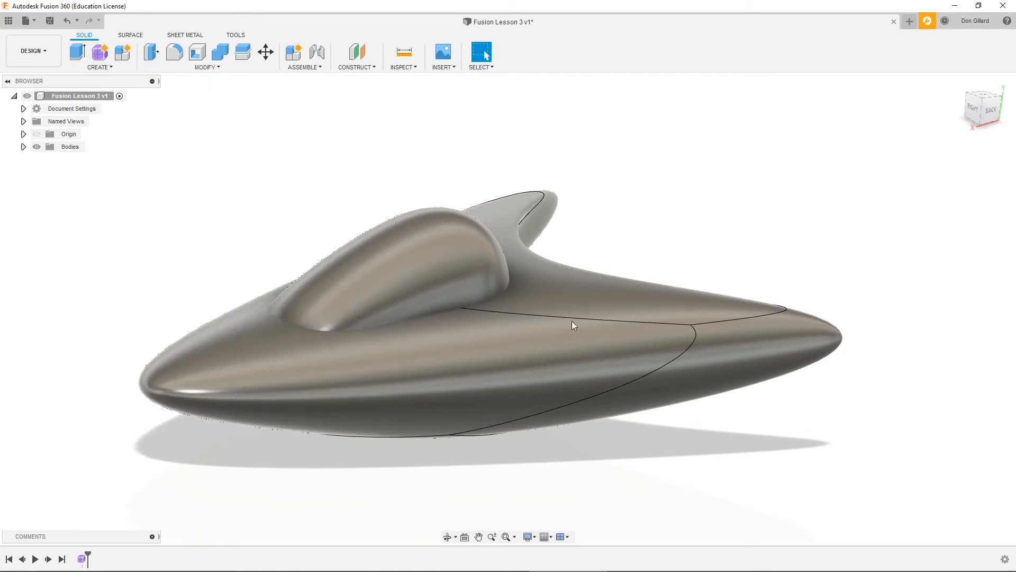
left_click_drag(876, 152, 820, 110)
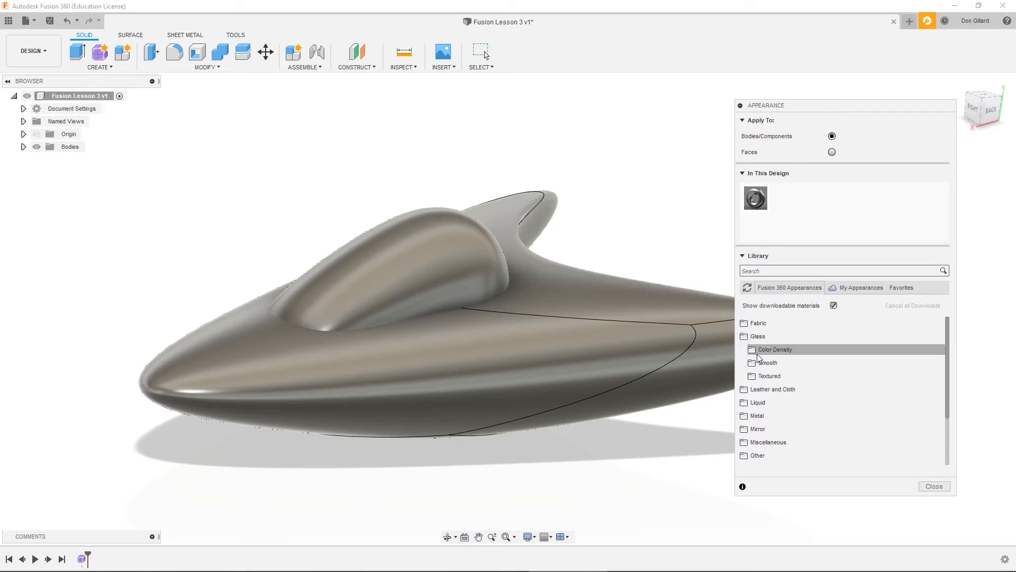
left_click(760, 363)
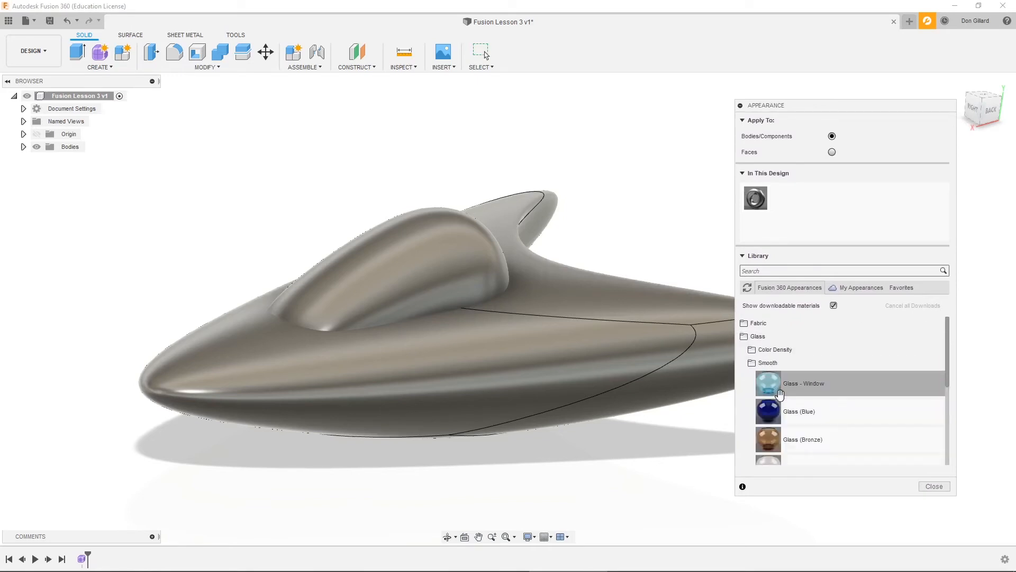
left_click_drag(772, 386, 461, 267)
left_click_drag(850, 110, 829, 104)
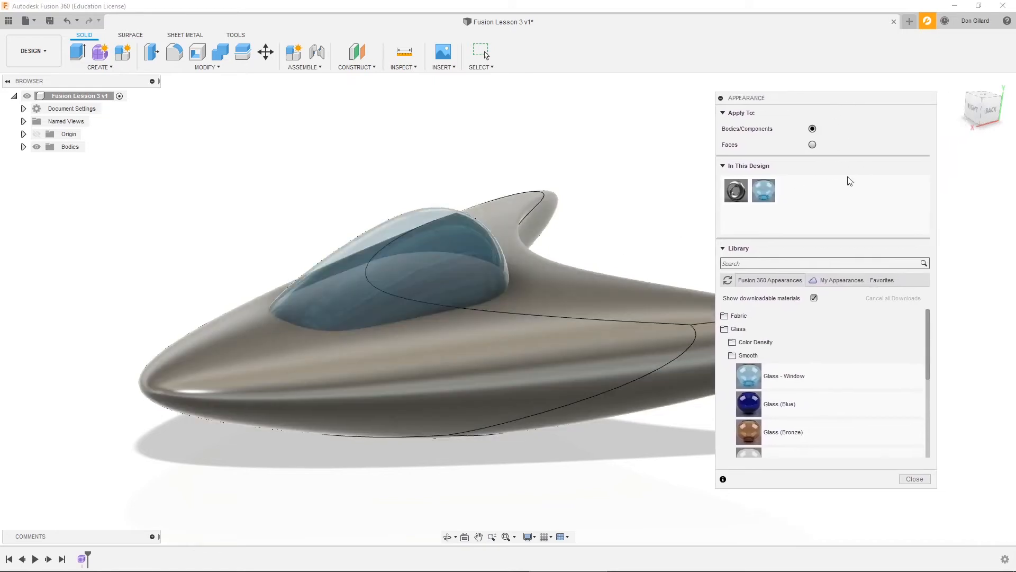
Step: Apply the metal appearance Aluminum - Anodized Glossy (Red) to the hull body and close the Appearance settings
left_click(724, 316)
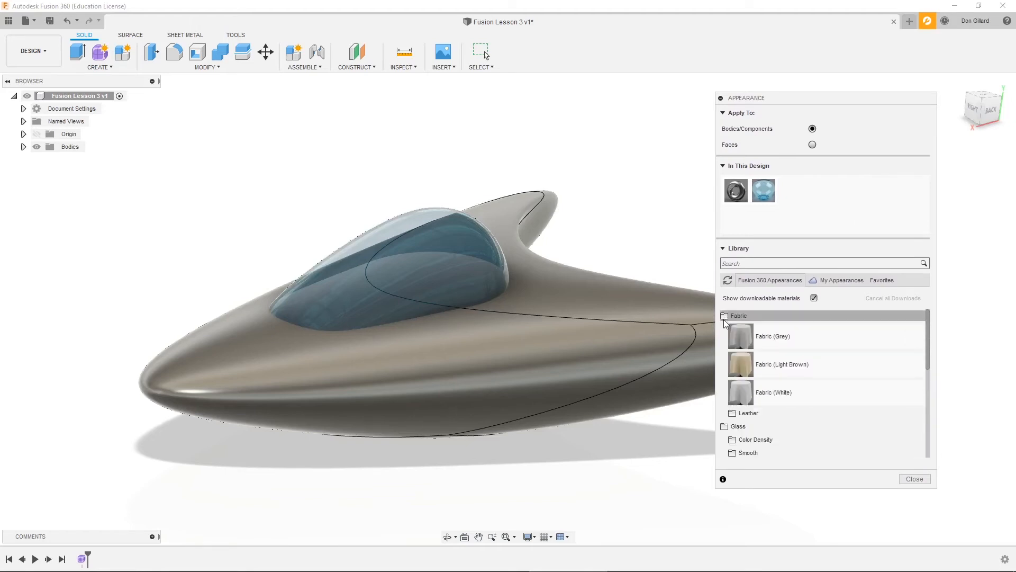
left_click(724, 319)
left_click(725, 328)
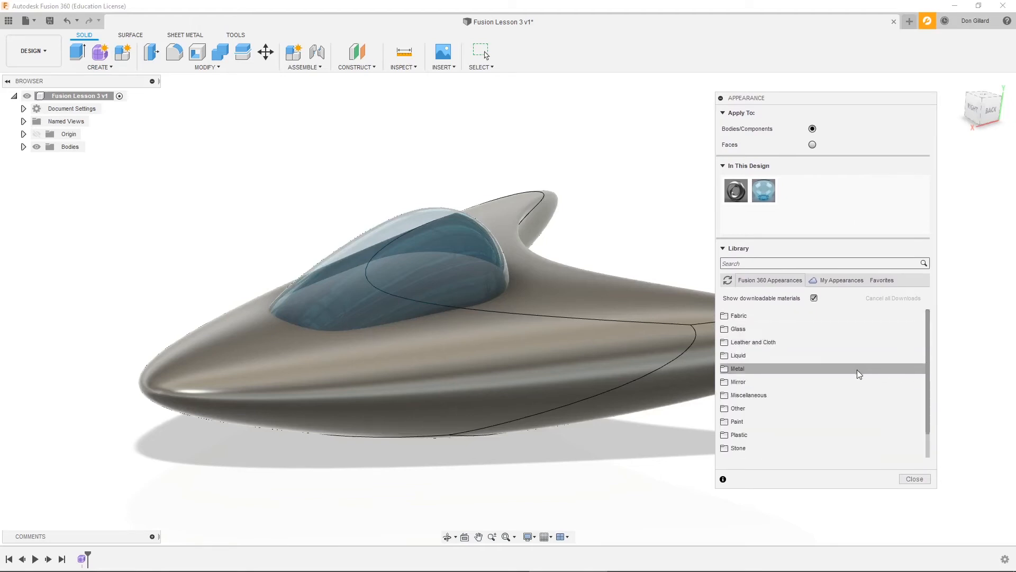
left_click(743, 368)
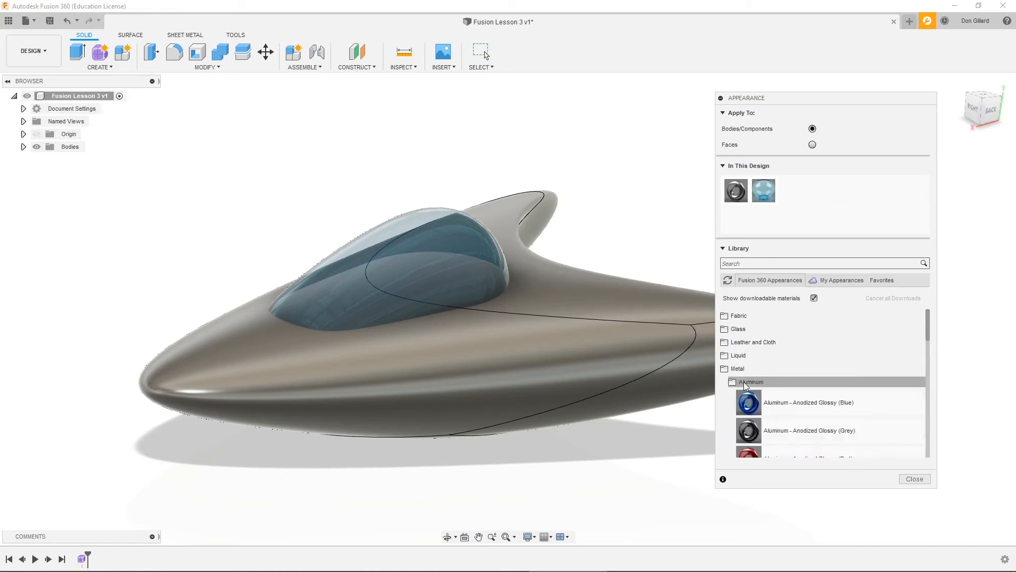
left_click_drag(930, 335, 928, 354)
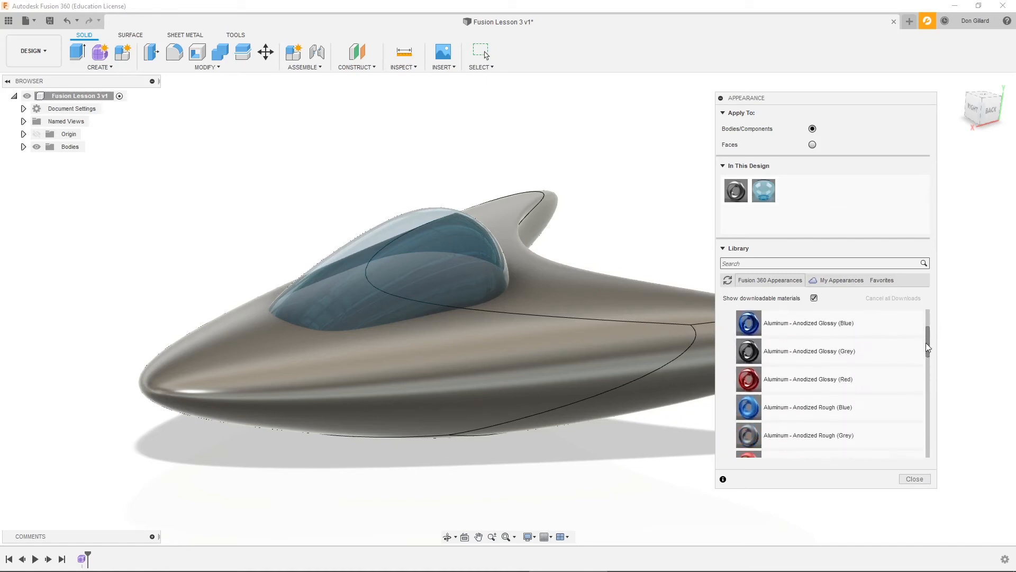
mouse_move(769, 355)
left_mouse_down()
mouse_move(550, 361)
mouse_move(807, 353)
mouse_move(562, 353)
left_mouse_up()
left_click_drag(784, 101, 975, 133)
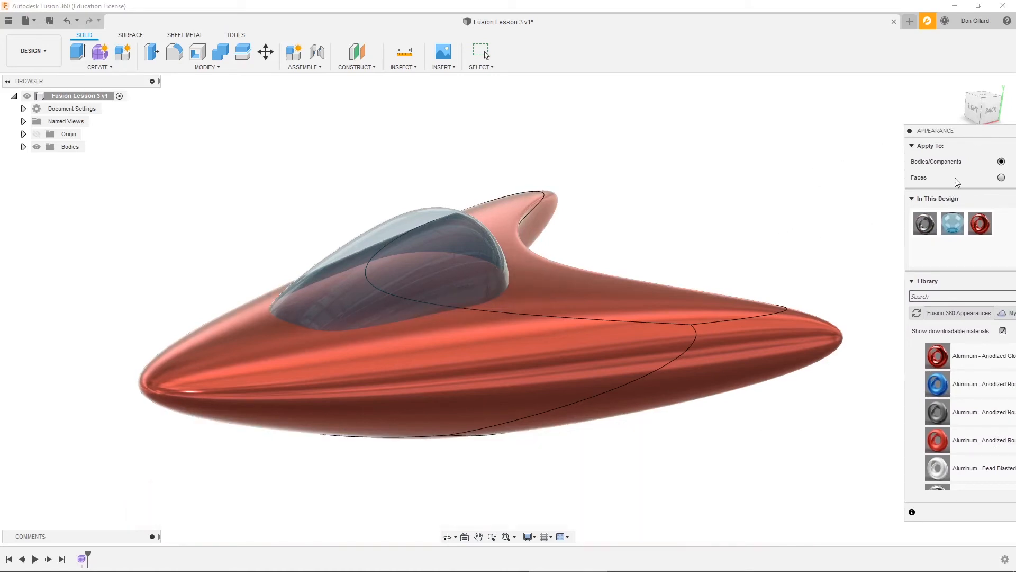
left_click_drag(957, 137, 903, 143)
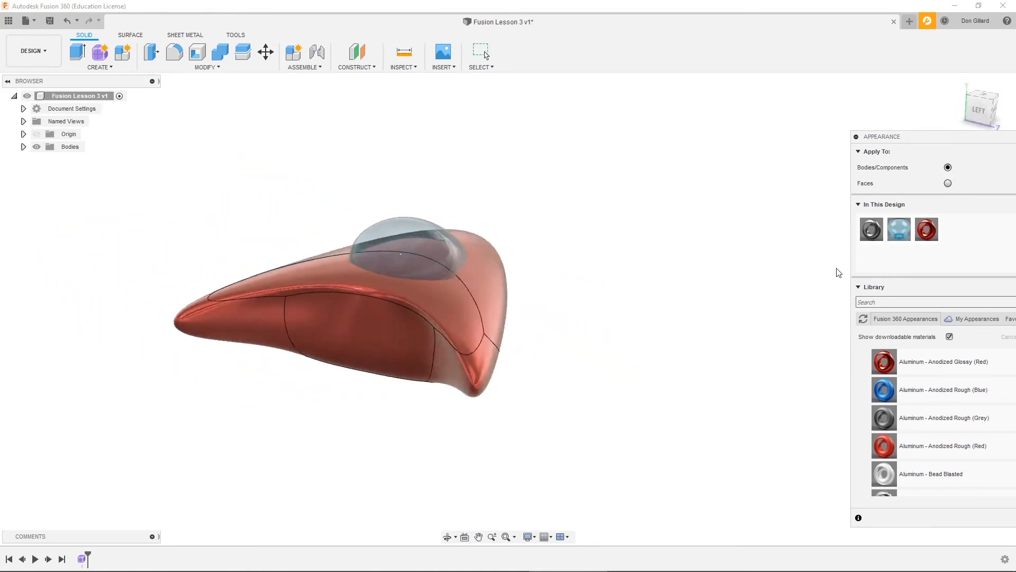
left_click_drag(911, 138, 748, 97)
left_click(821, 124)
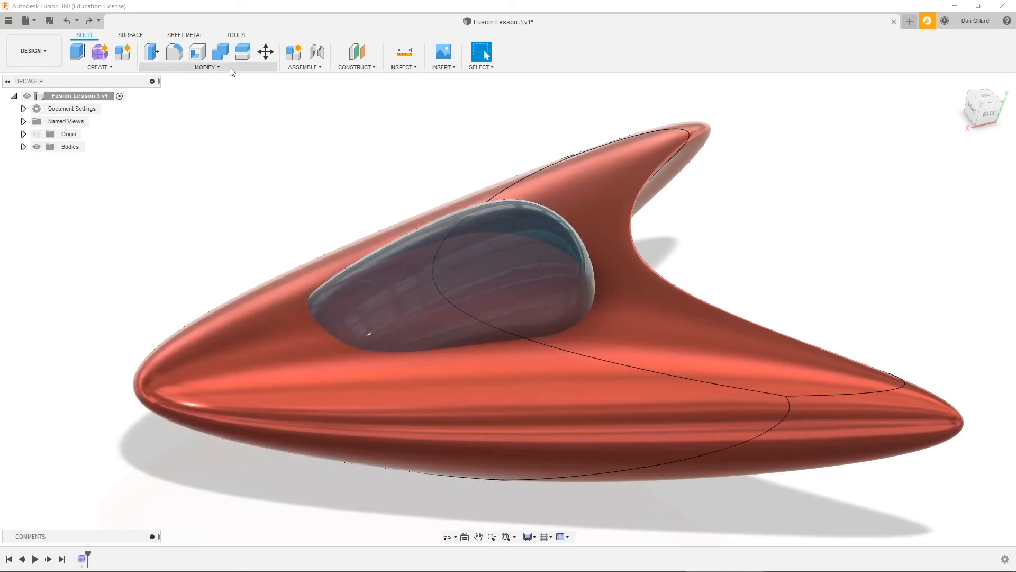
Step: Combine with the Cut operation, using the canopy as the tool body on the hull and keeping the tool
left_click(219, 68)
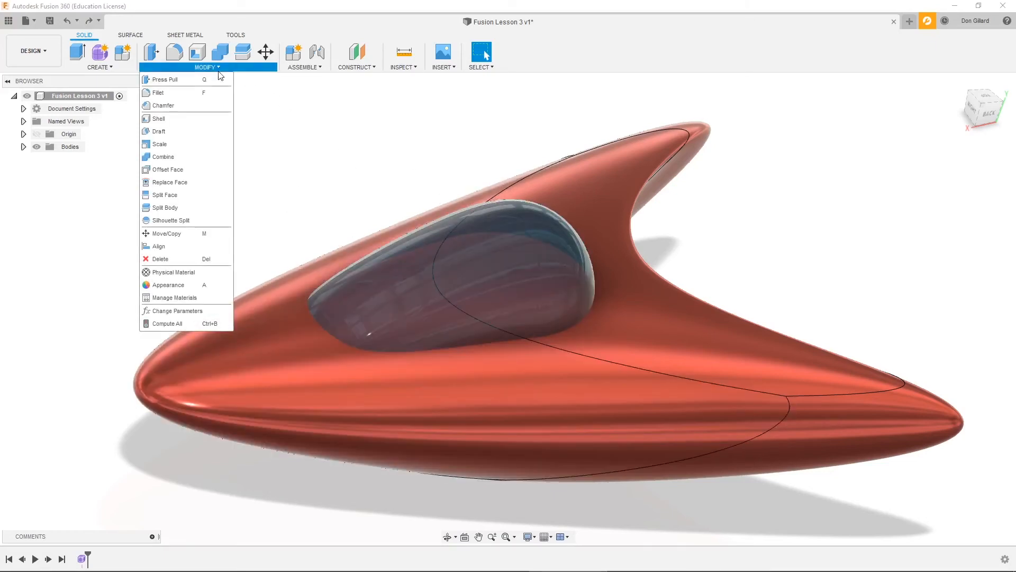
left_click(186, 156)
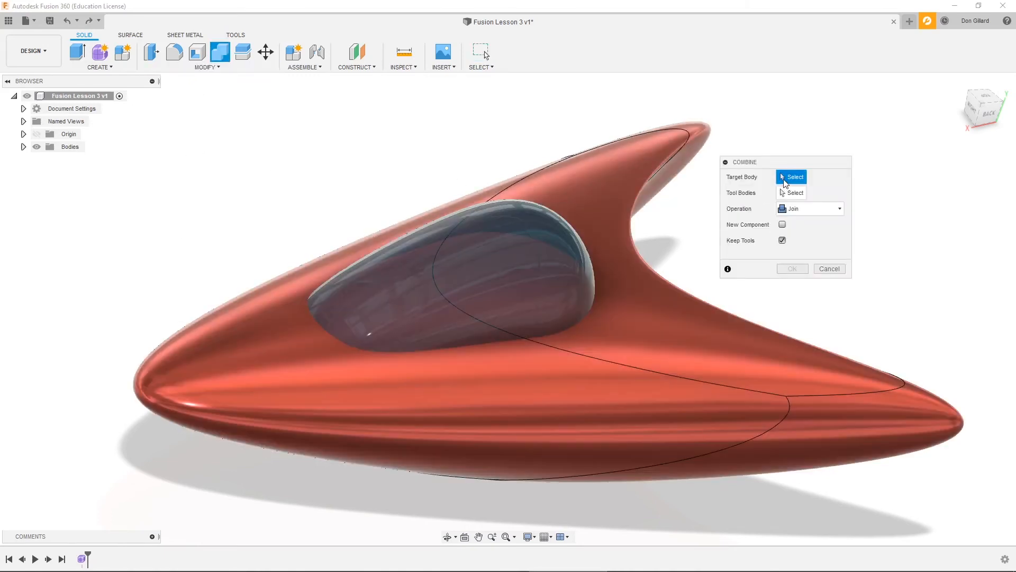
left_click(634, 362)
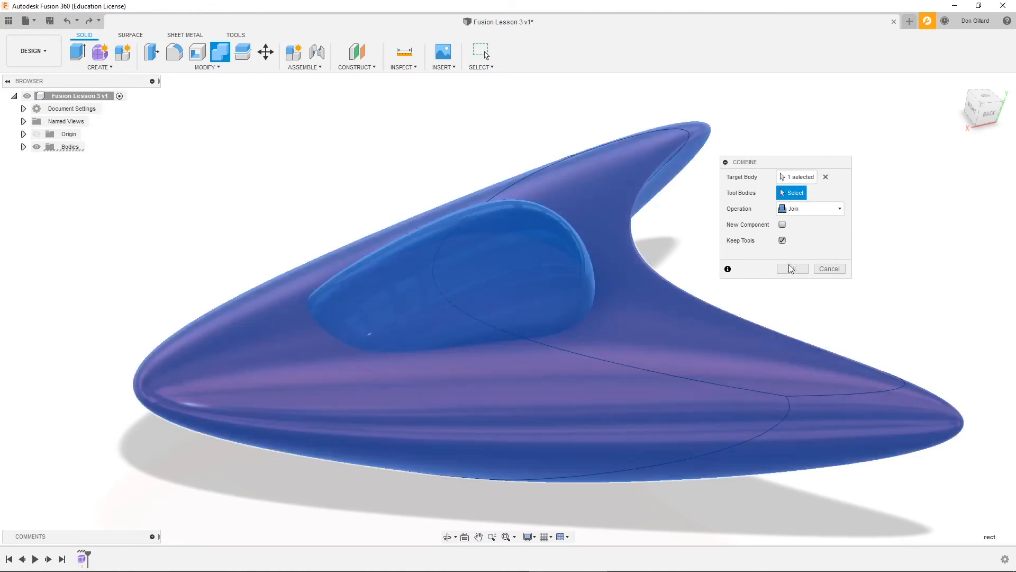
middle_click_drag(633, 220, 500, 216, "shift")
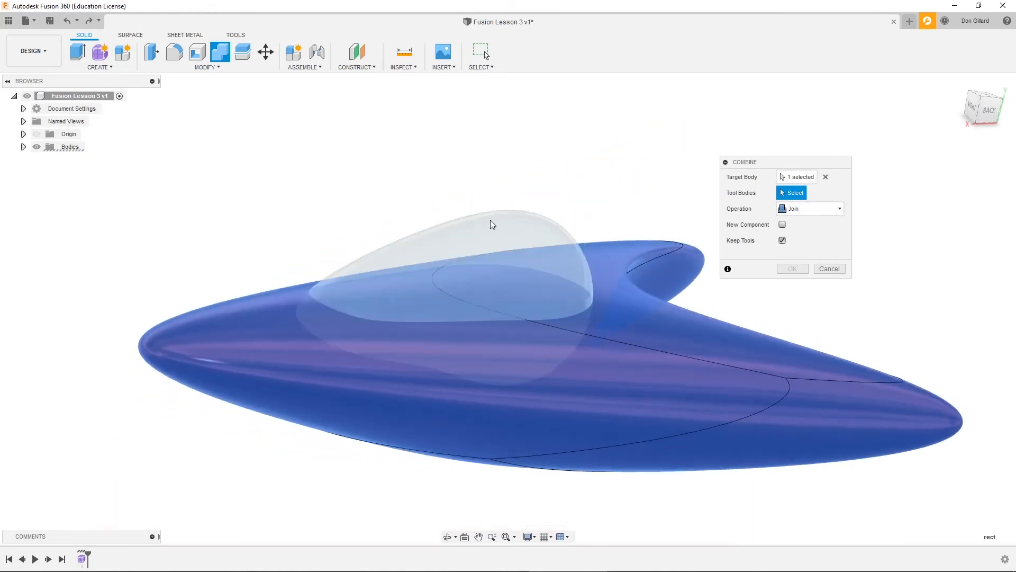
left_click(492, 231)
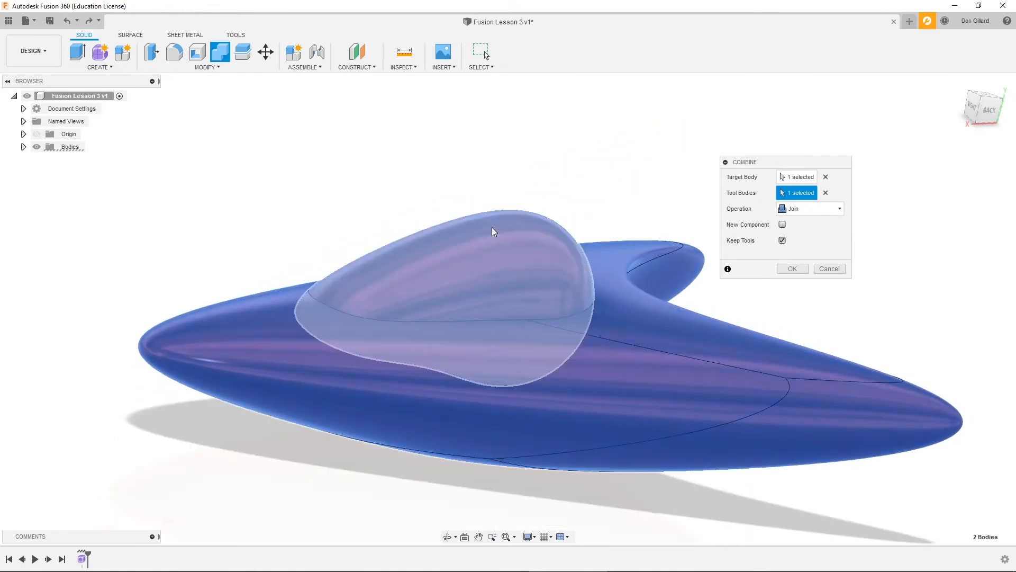
left_click(804, 213)
left_click(804, 239)
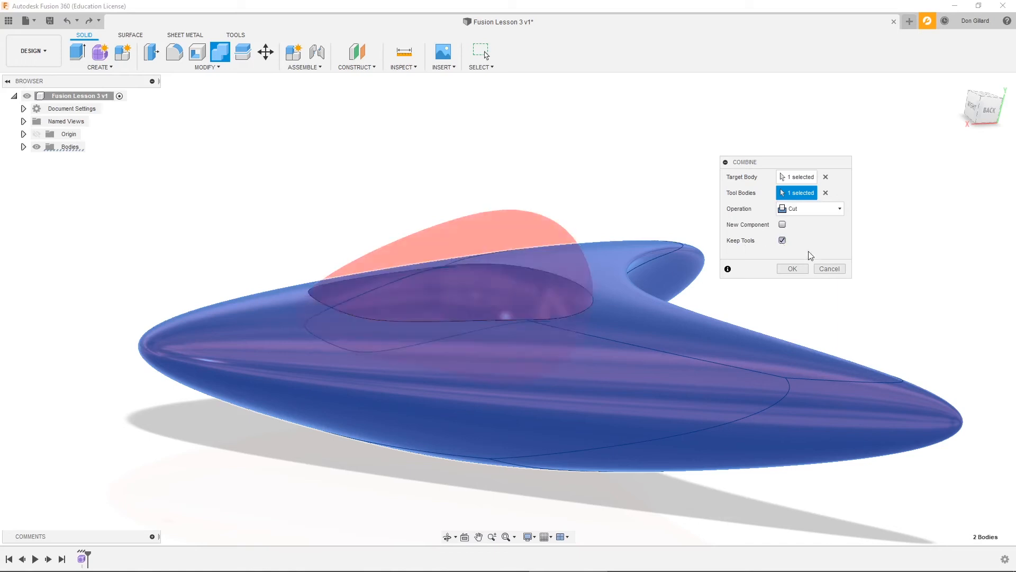
left_click(794, 270)
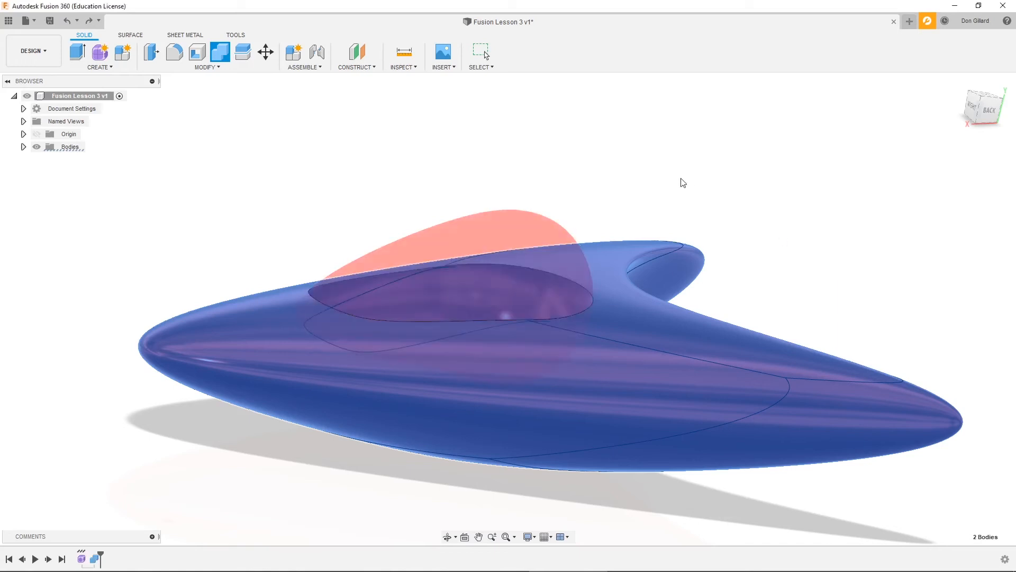
middle_click_drag(499, 176, 649, 148, "shift")
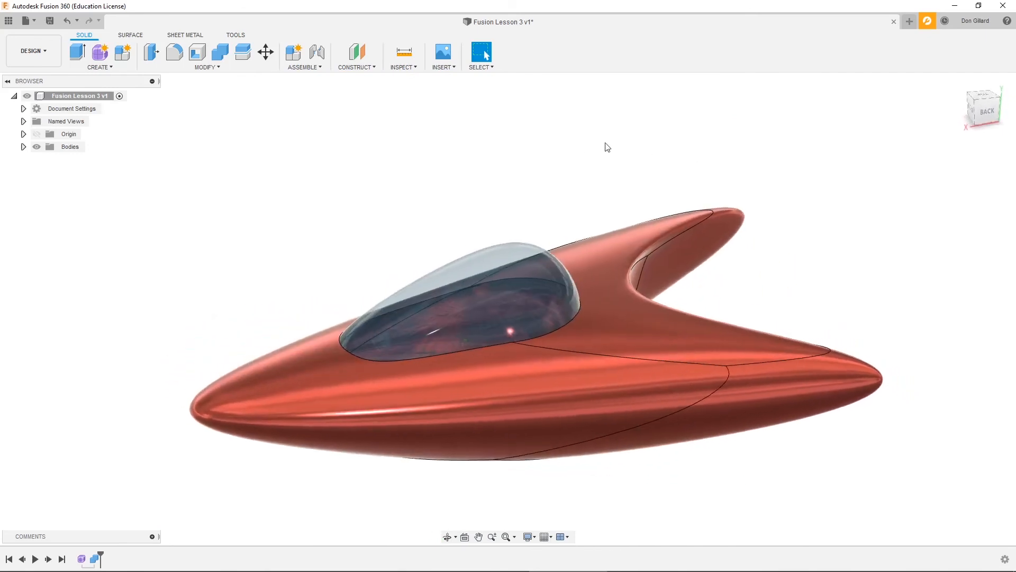
Step: Preview moving the canopy body about 2.091 in upward to examine the hull pocket beneath it, and cancel the move
left_click(265, 52)
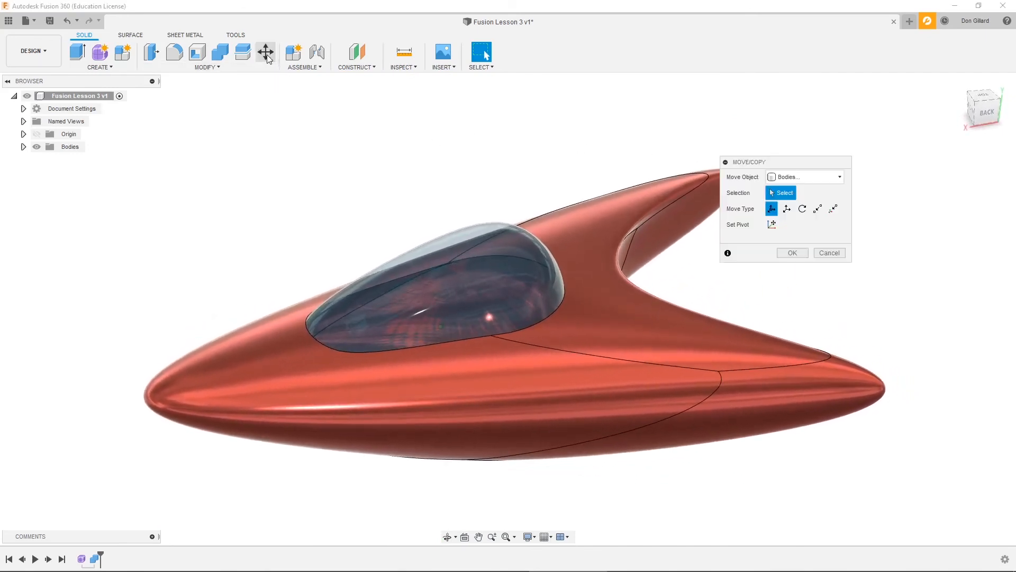
left_click(445, 246)
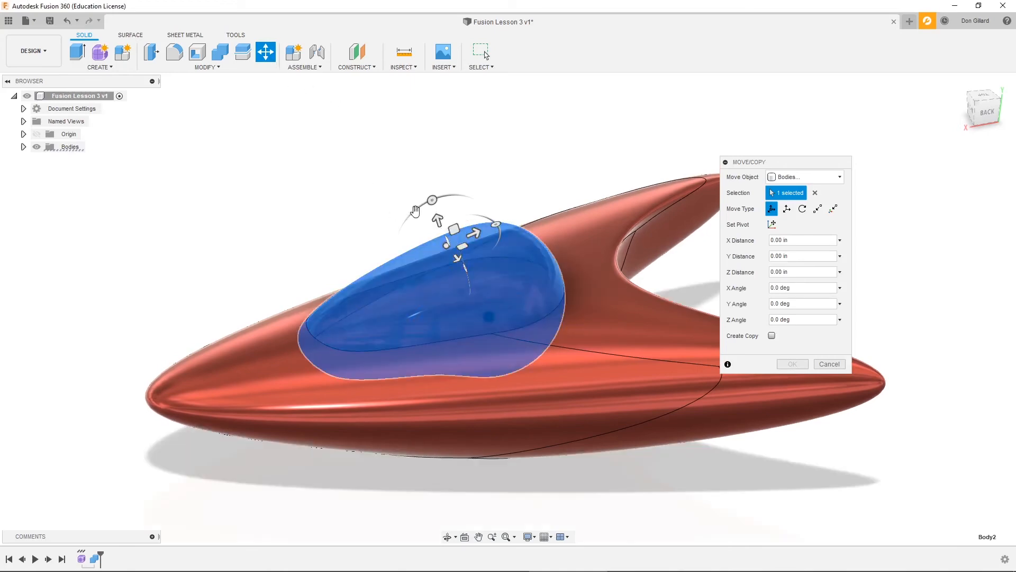
left_click_drag(437, 216, 396, 99)
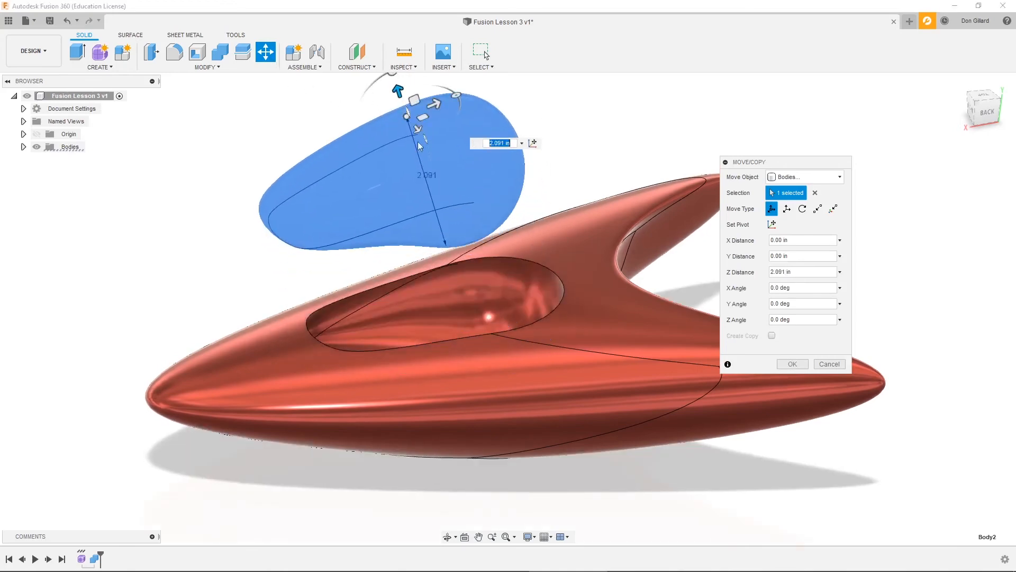
middle_click_drag(611, 184, 684, 209, "shift")
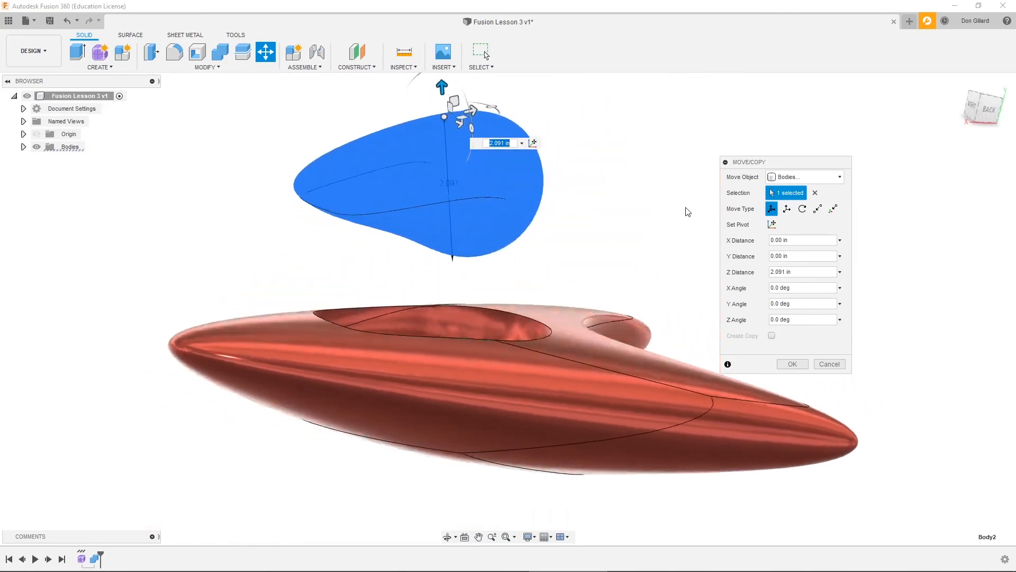
middle_click_drag(714, 269, 715, 319, "shift")
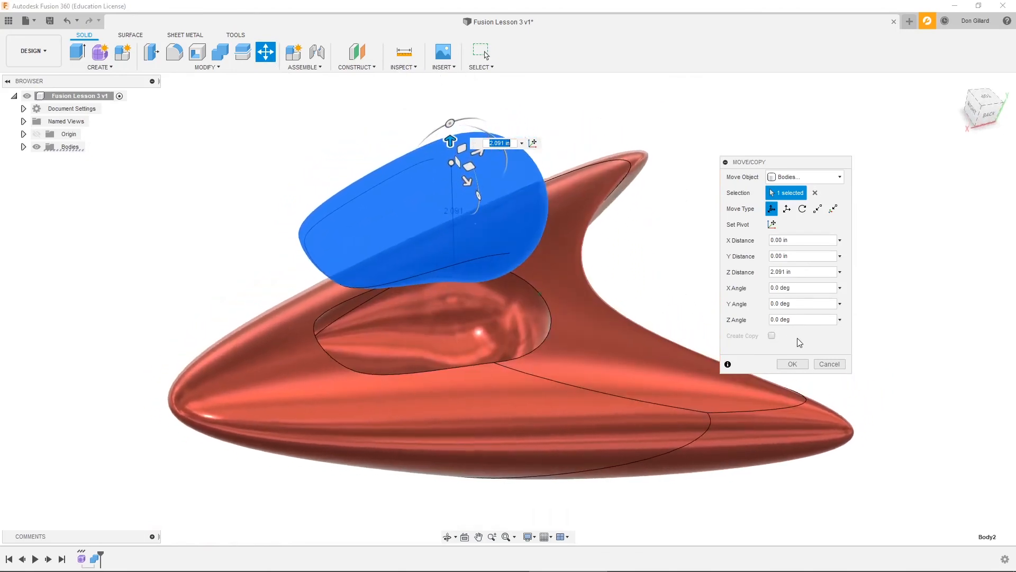
middle_click_drag(799, 342, 838, 356, "shift")
left_click(829, 364)
Step: Show the origin planes in the design
middle_click_drag(776, 229, 973, 254, "shift")
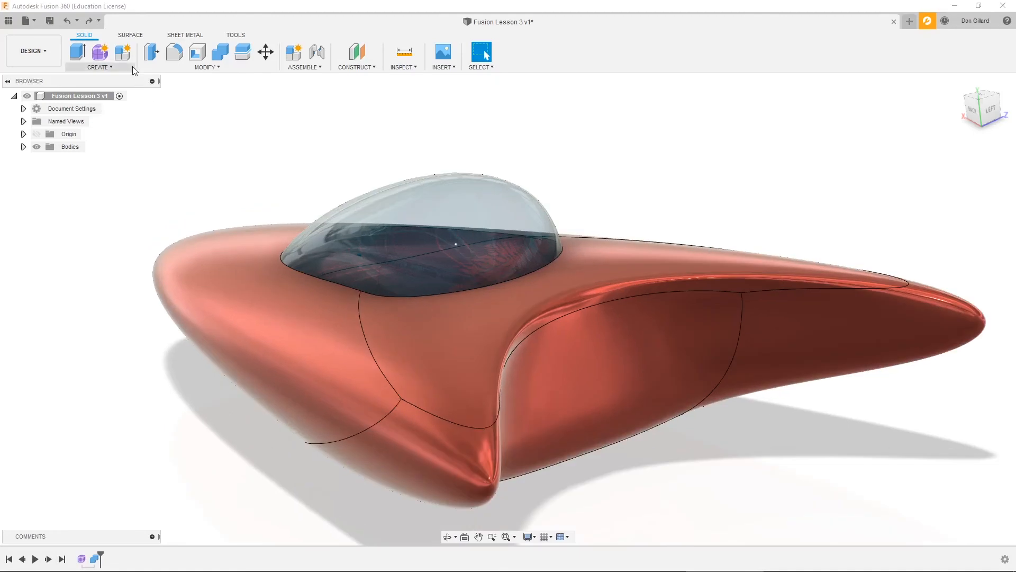
left_click(107, 66)
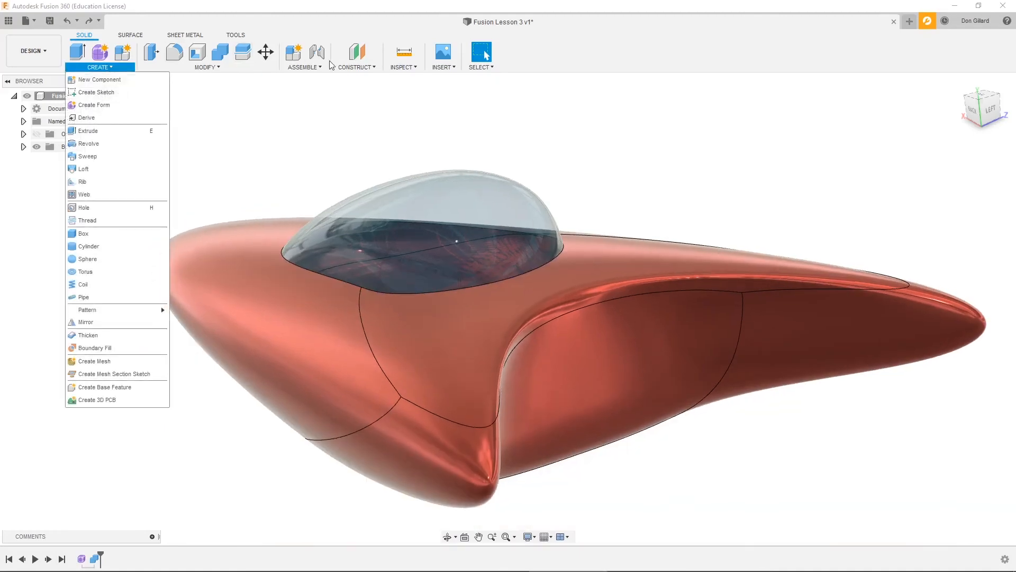
left_click(309, 66)
left_click(36, 134)
middle_click_drag(363, 270, 393, 193, "shift")
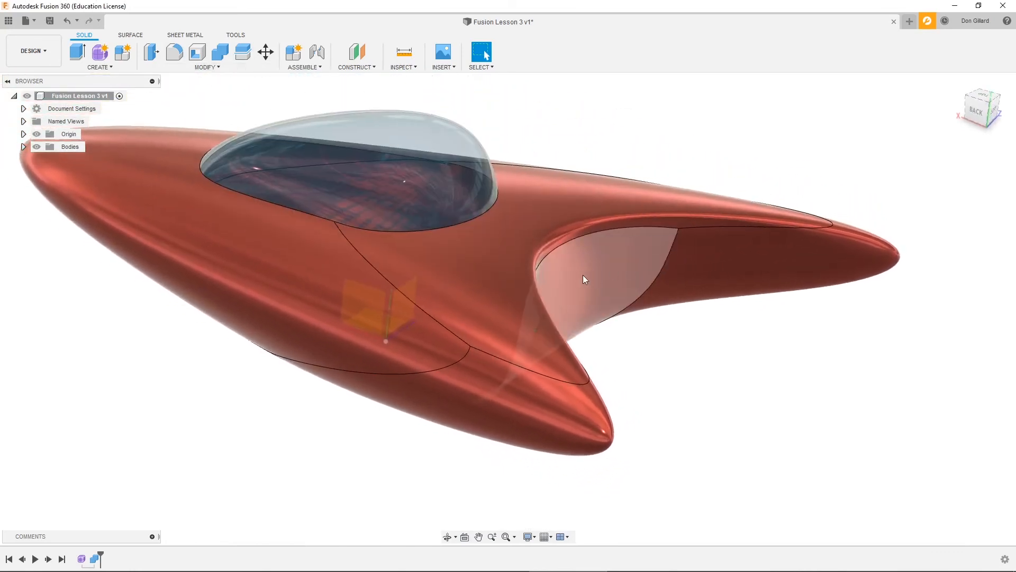
Step: Create a construction plane offset about -2.173 in from the YZ origin plane, at the hull's rear inner edge
left_click(374, 70)
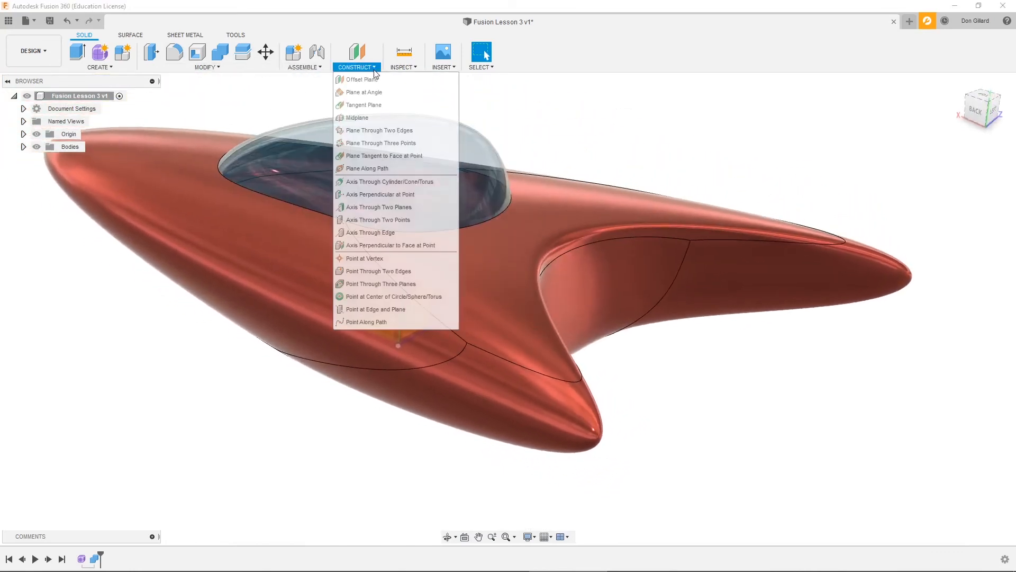
left_click(373, 80)
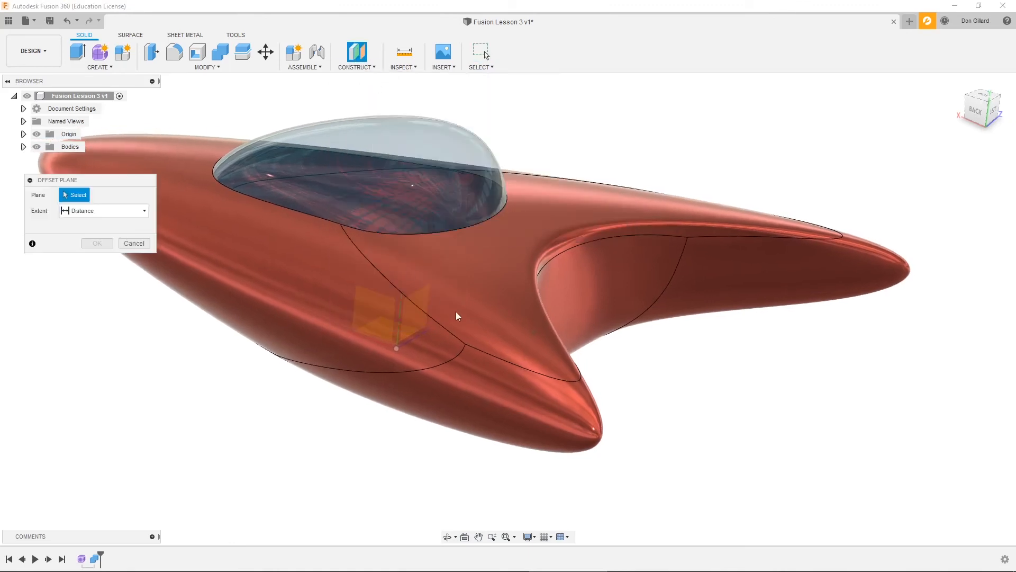
left_click(415, 317)
left_click_drag(412, 300, 597, 340)
middle_click_drag(596, 340, 988, 132, "shift")
left_click(983, 103)
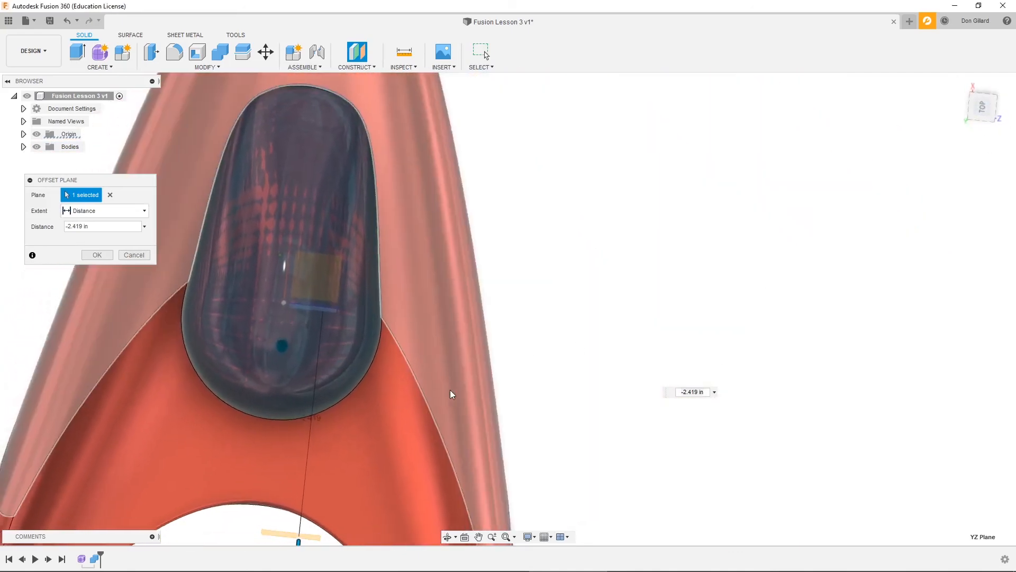
left_click_drag(324, 484, 326, 465)
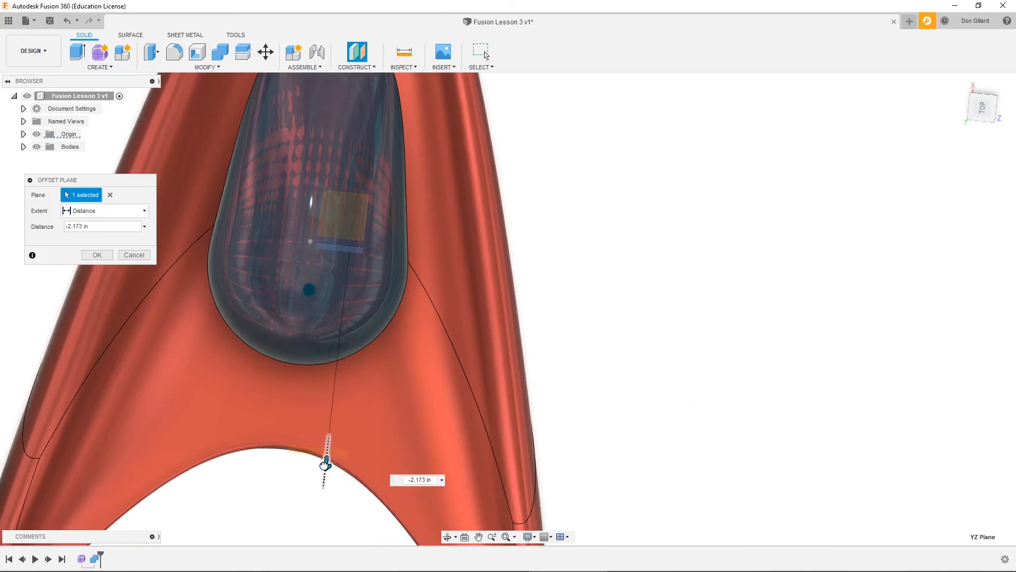
left_click(97, 255)
Step: Start a sketch on the offset plane and draw a circle of about 0.268 in radius on one side of the hull's rear face
mouse_move(376, 268)
middle_mouse_down("shift")
mouse_move(691, 288)
mouse_move(528, 244)
mouse_move(197, 205)
mouse_move(111, 136)
mouse_move(106, 74)
middle_mouse_up("shift")
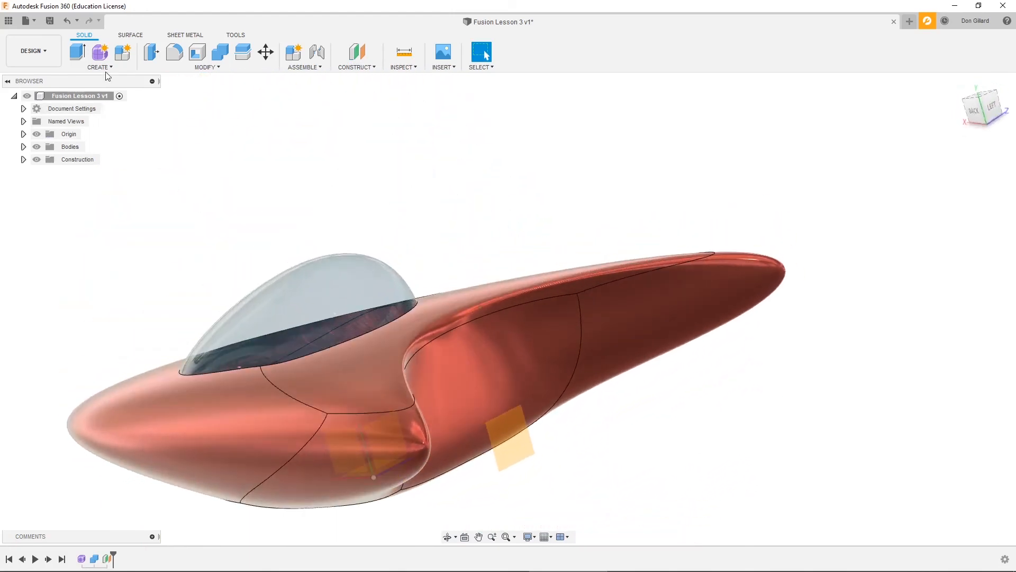
left_click(100, 67)
left_click(105, 94)
middle_click_drag(272, 233, 372, 241, "shift")
left_click(503, 394)
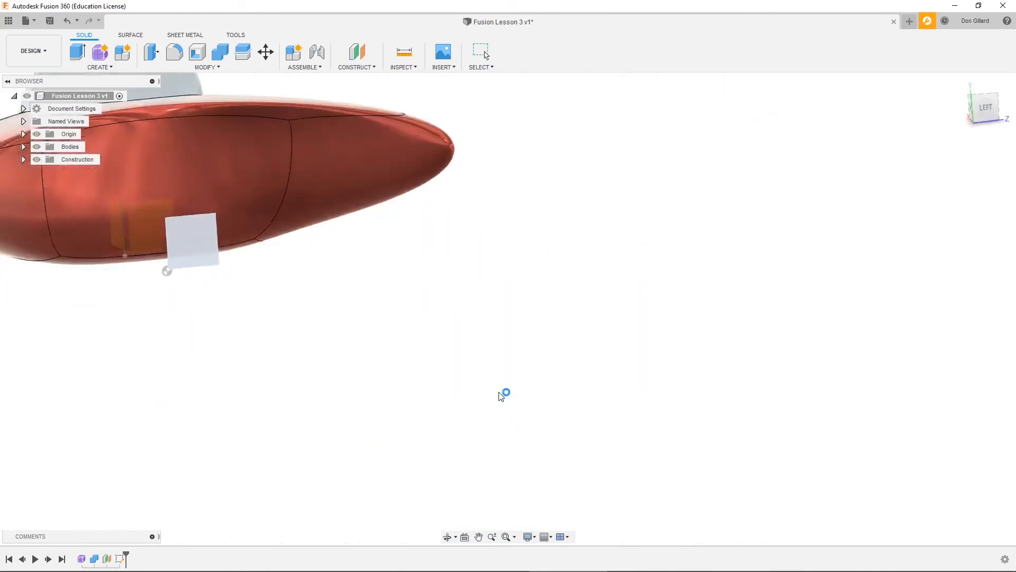
left_click(123, 52)
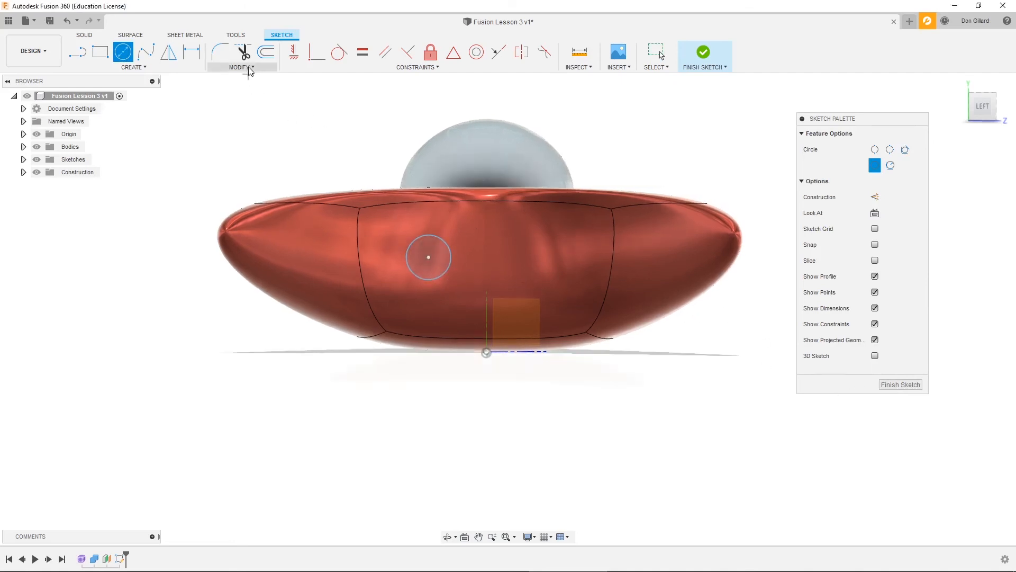
Step: Copy the circle about -1.354 in along X to the other side of the hull's rear face and finish the sketch
left_click(248, 69)
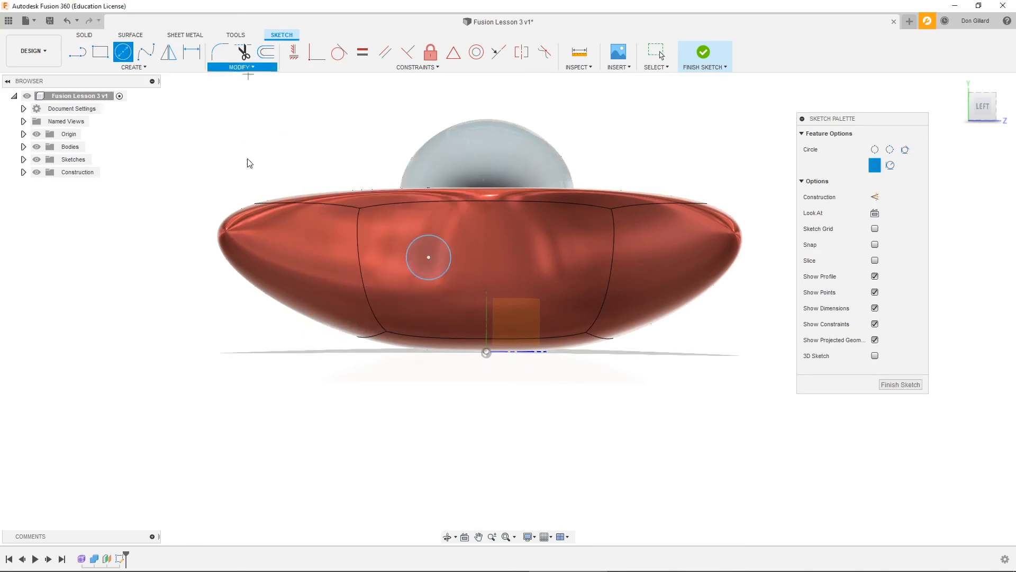
left_click(248, 221)
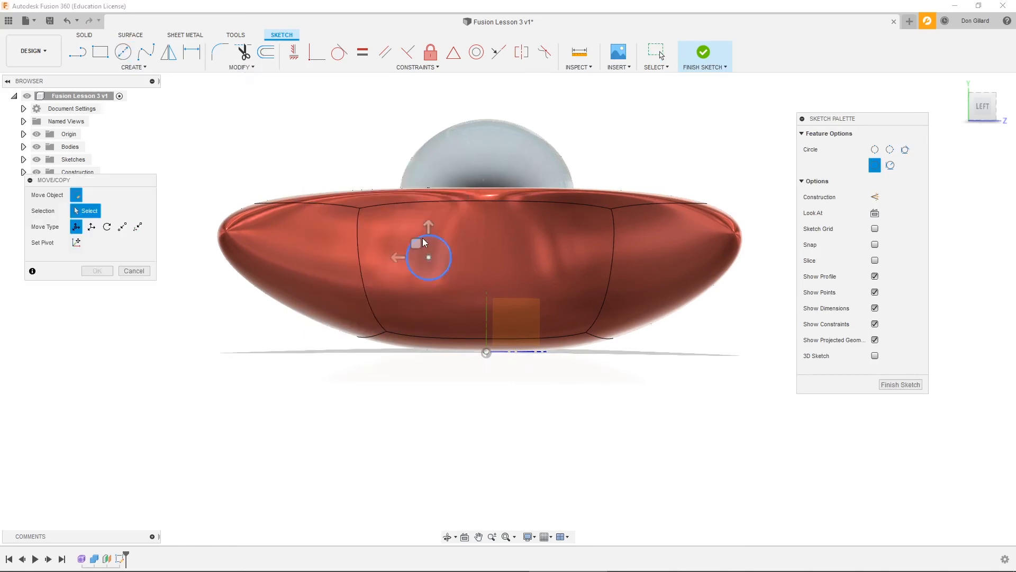
left_click(423, 242)
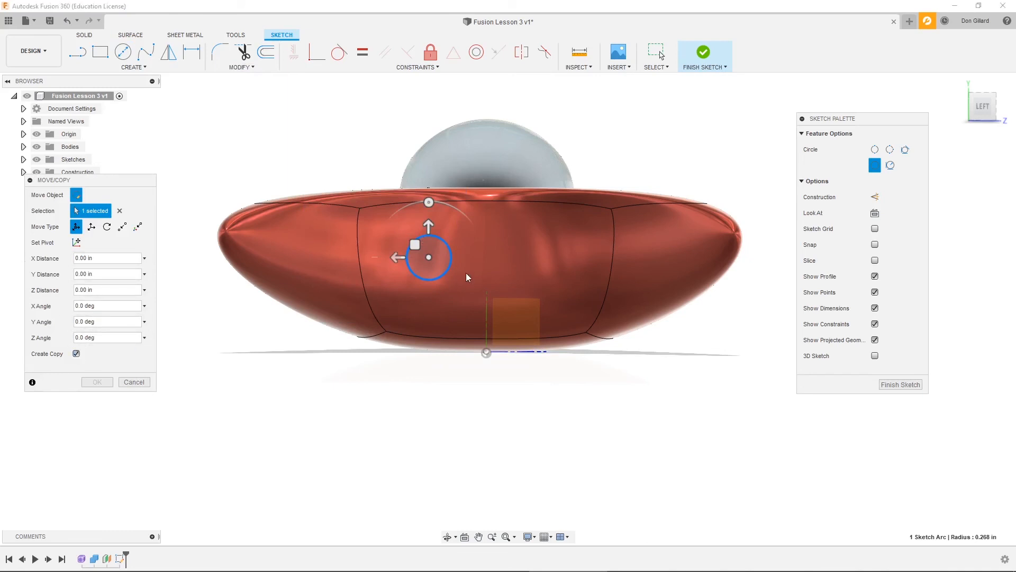
left_click_drag(394, 254, 512, 265)
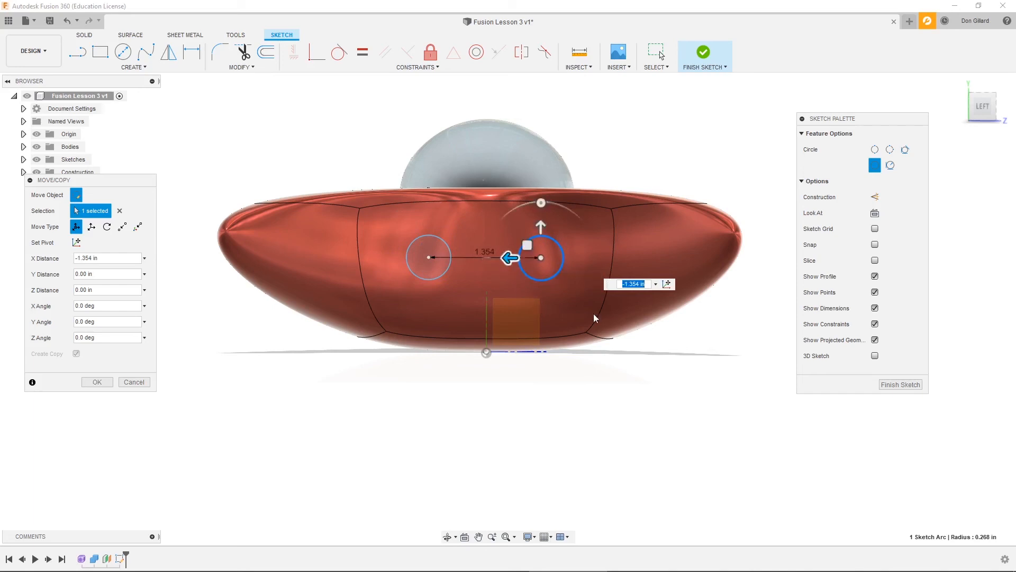
left_click(97, 382)
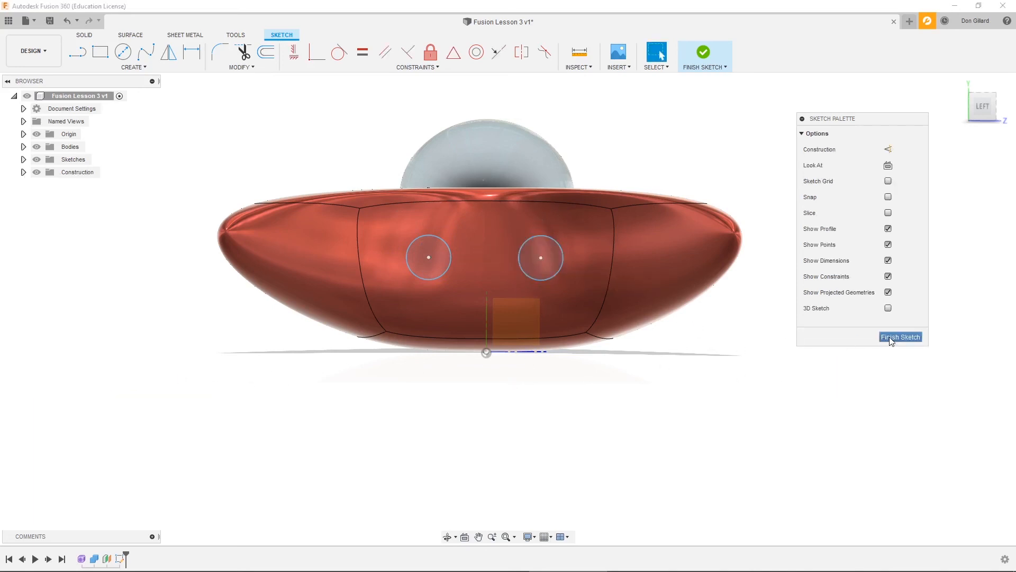
left_click(889, 337)
Step: Extrude both circle profiles about 1.035 in into the hull as a Cut to form two engine holes
middle_click_drag(374, 271, 505, 434, "shift")
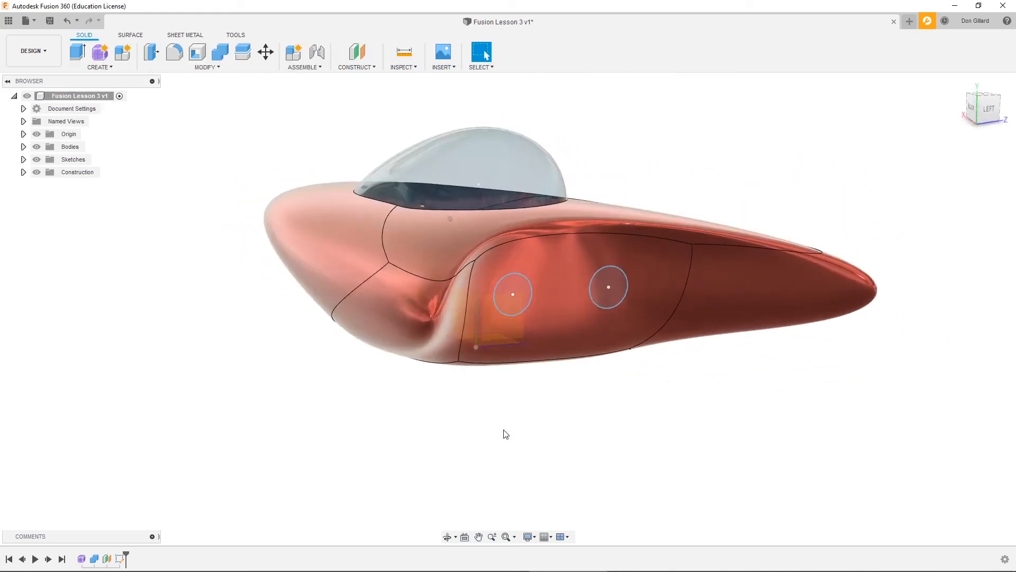
key("e")
left_click(513, 294)
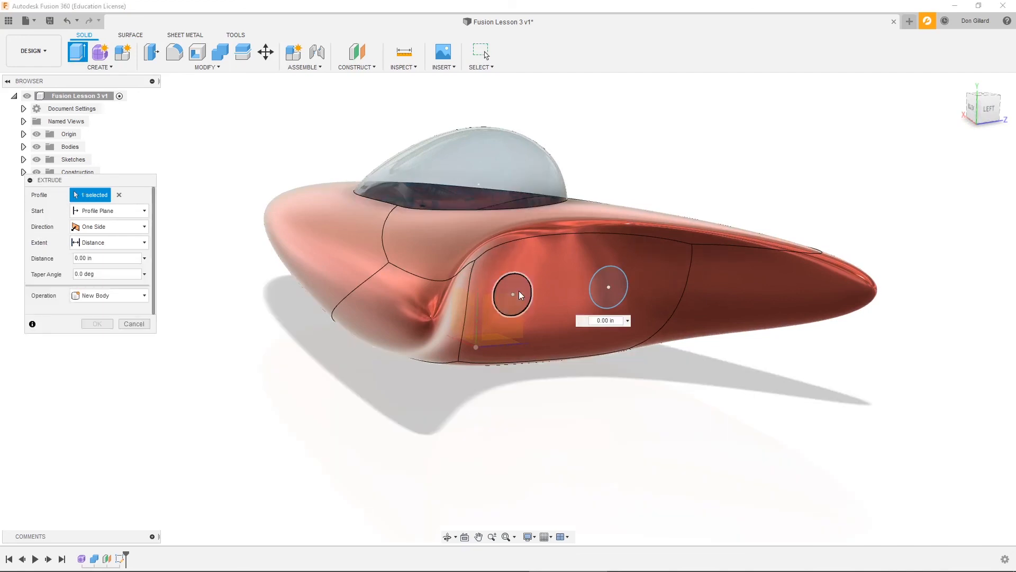
left_click(611, 288)
left_click_drag(596, 284, 564, 270)
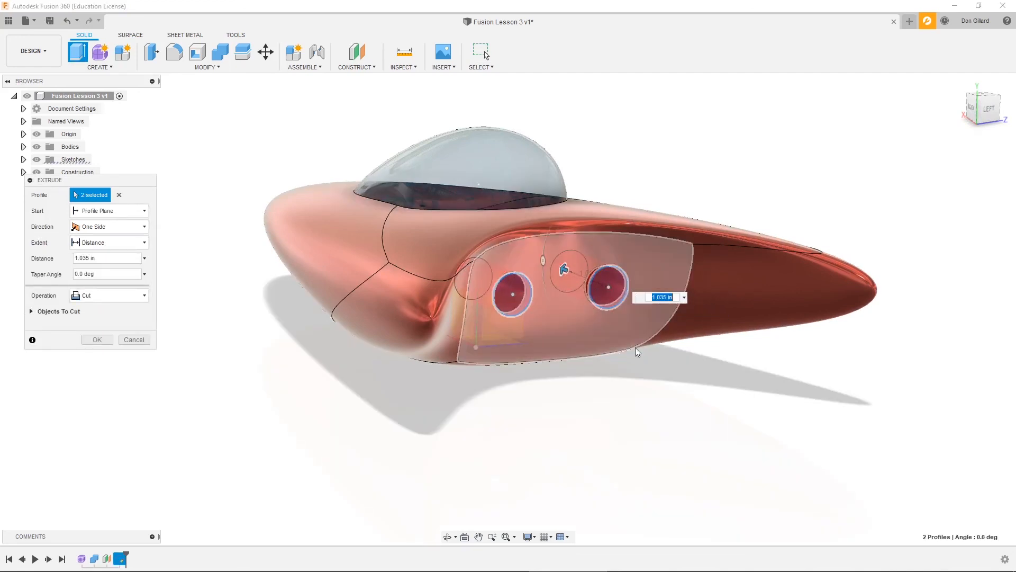
left_click(94, 341)
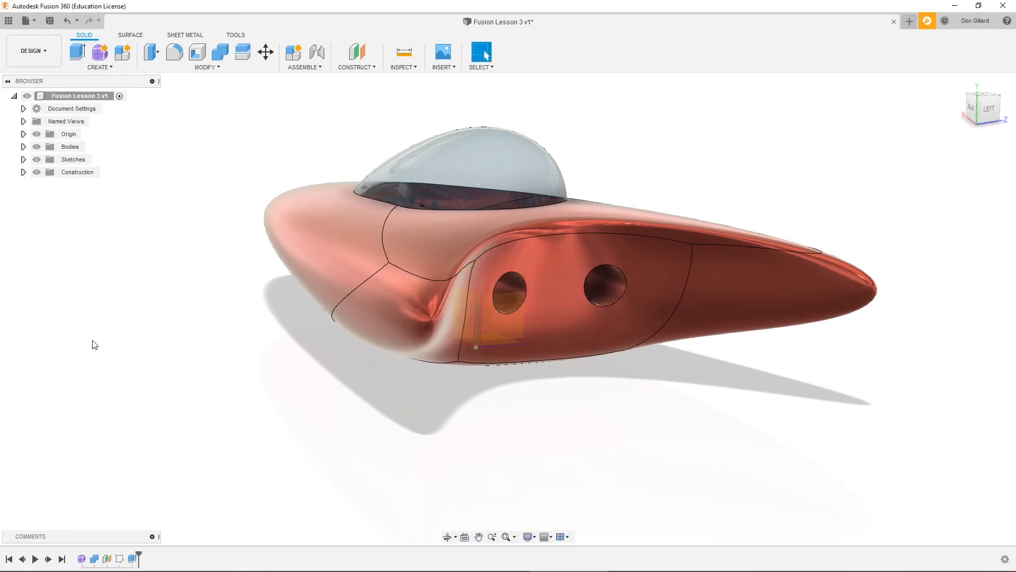
Step: Fillet the outer edges of both rear holes with a constant radius of about 0.321 in
key("f")
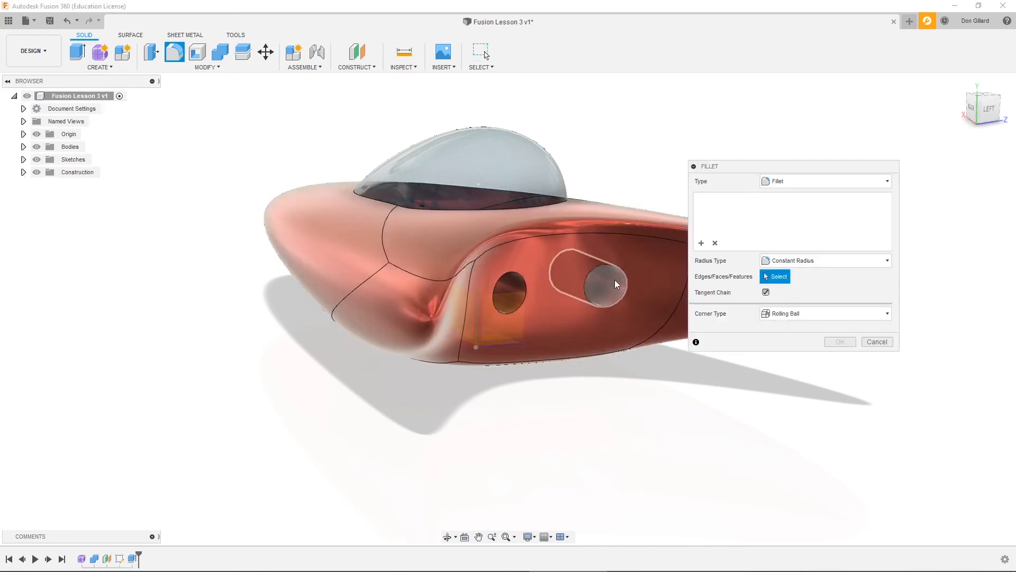
left_click(617, 269)
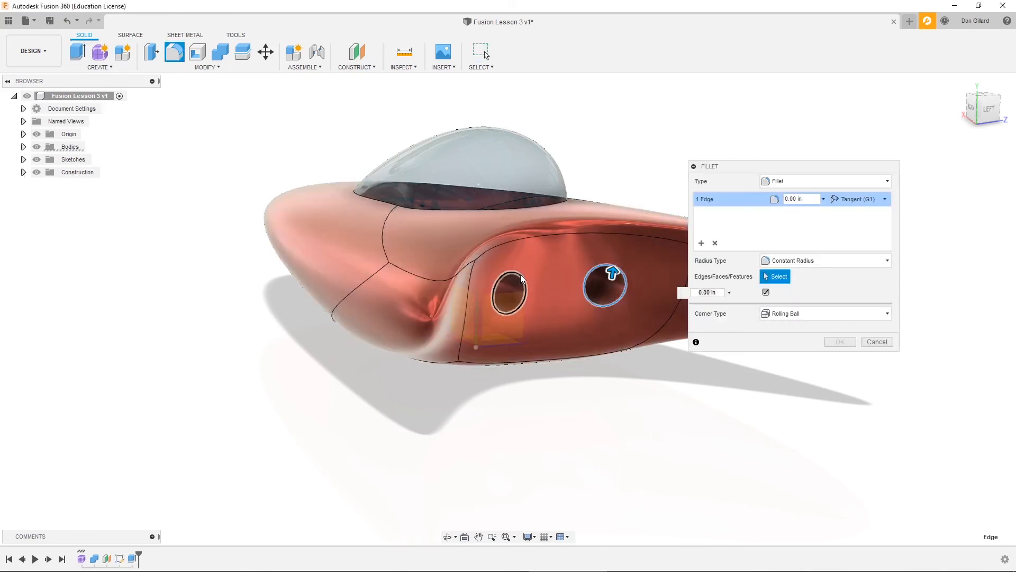
left_click(522, 279)
left_click_drag(522, 278, 520, 271)
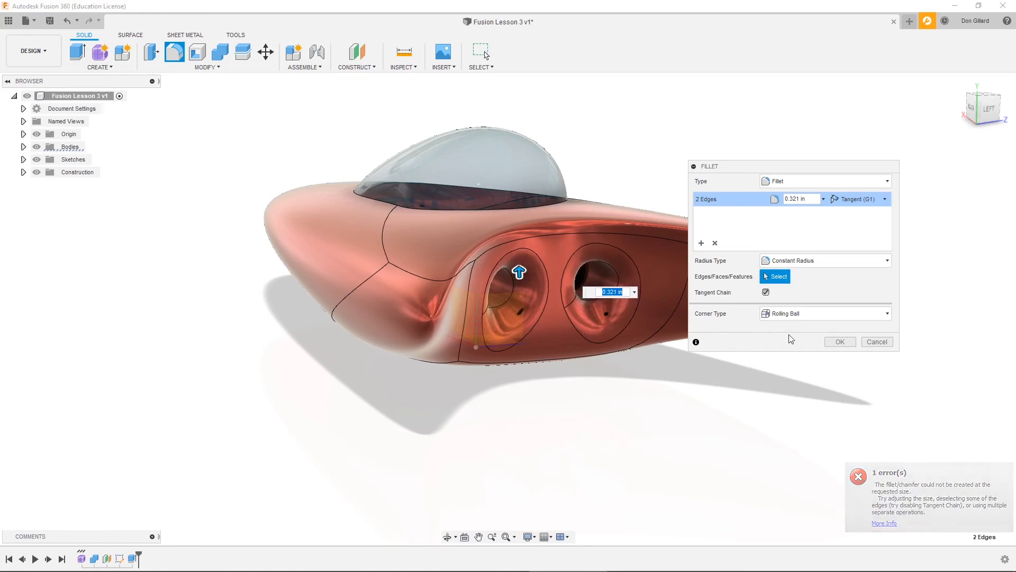
left_click(839, 341)
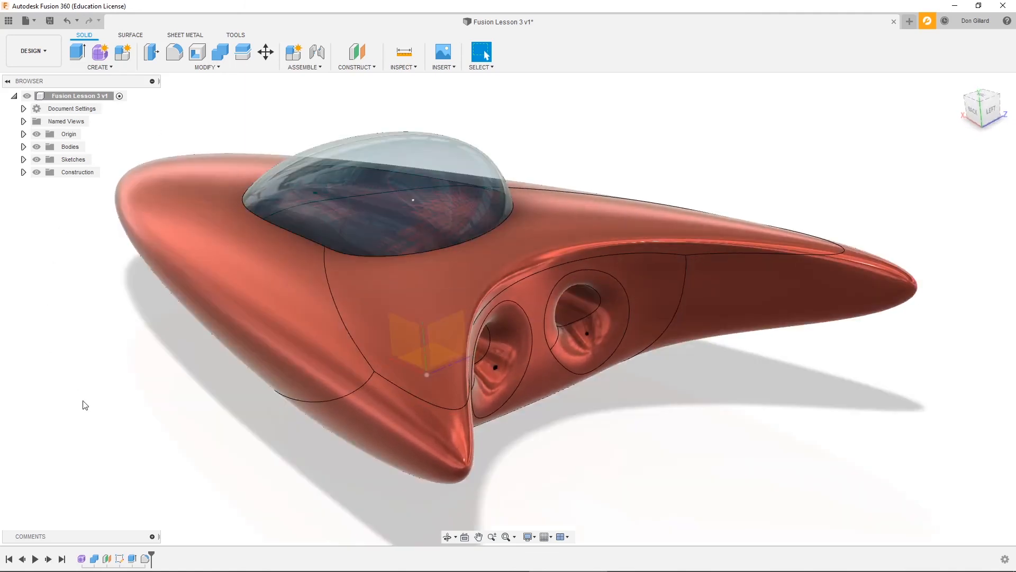
left_click(109, 68)
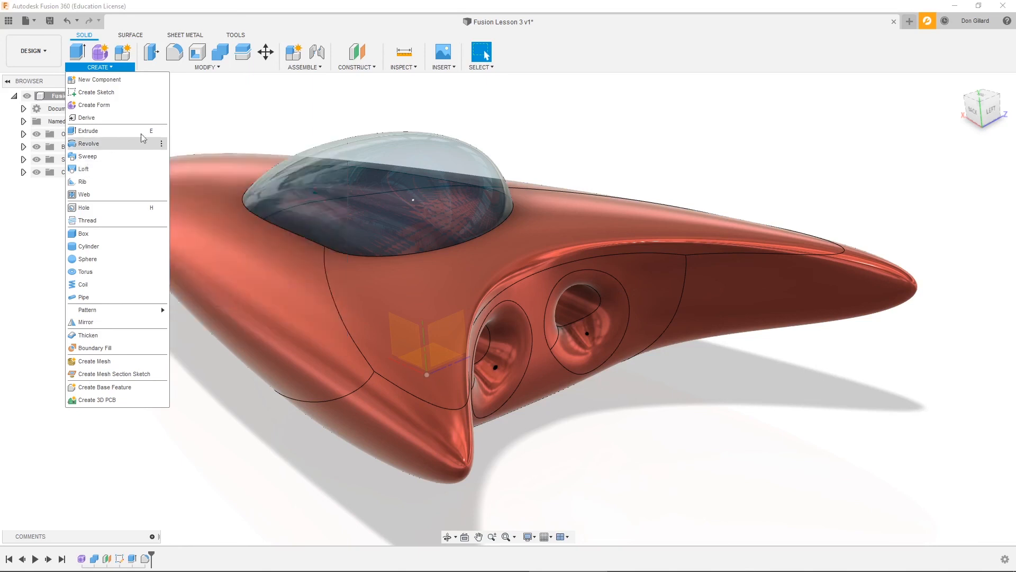
left_click(254, 123)
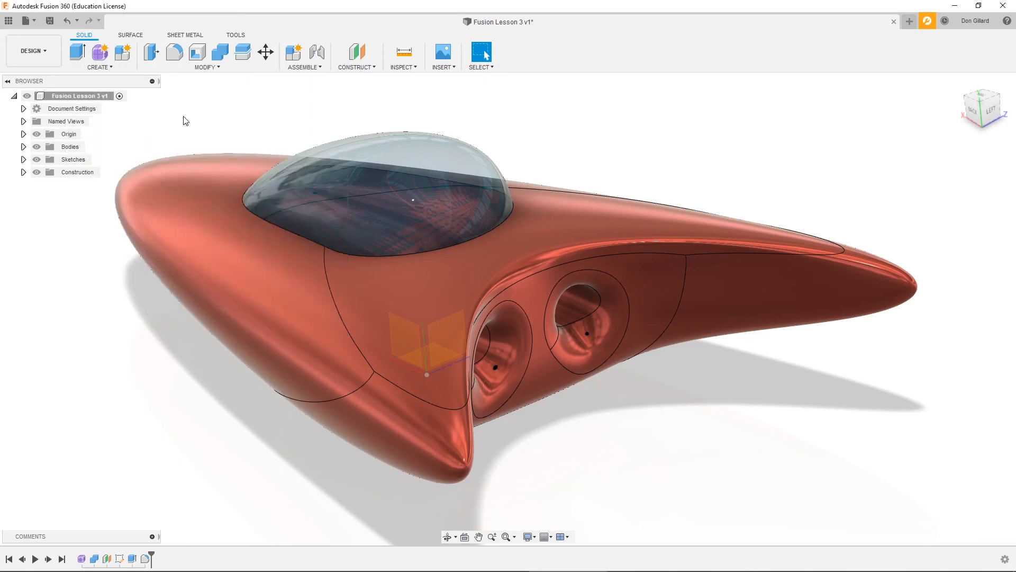